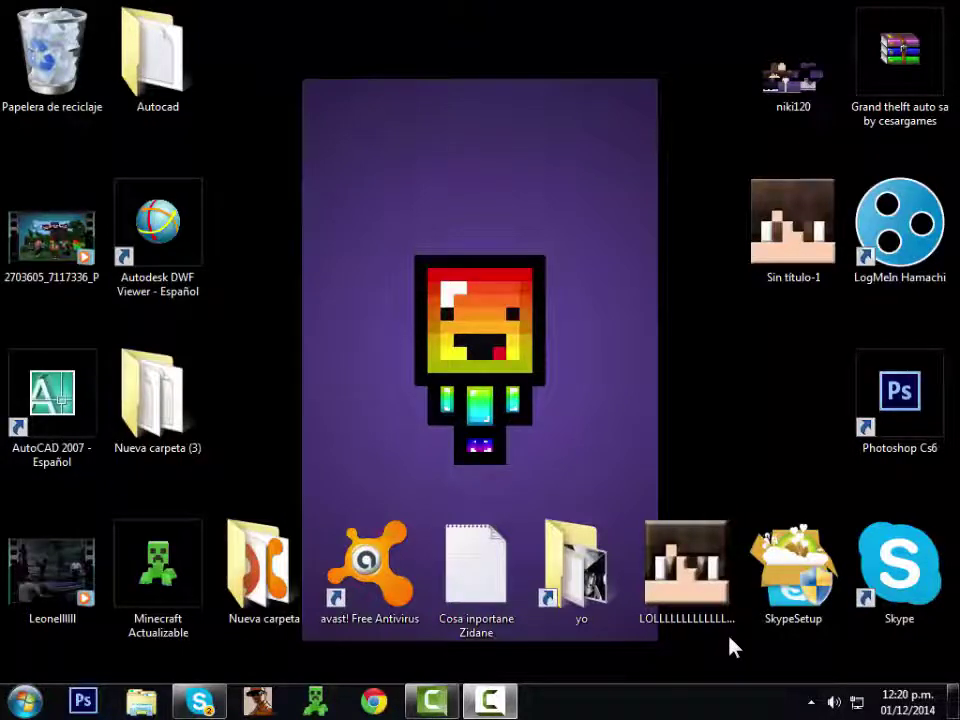
# Preview the blocky face image from the desktop and page through the other desktop images.
pyautogui.click(722, 566)
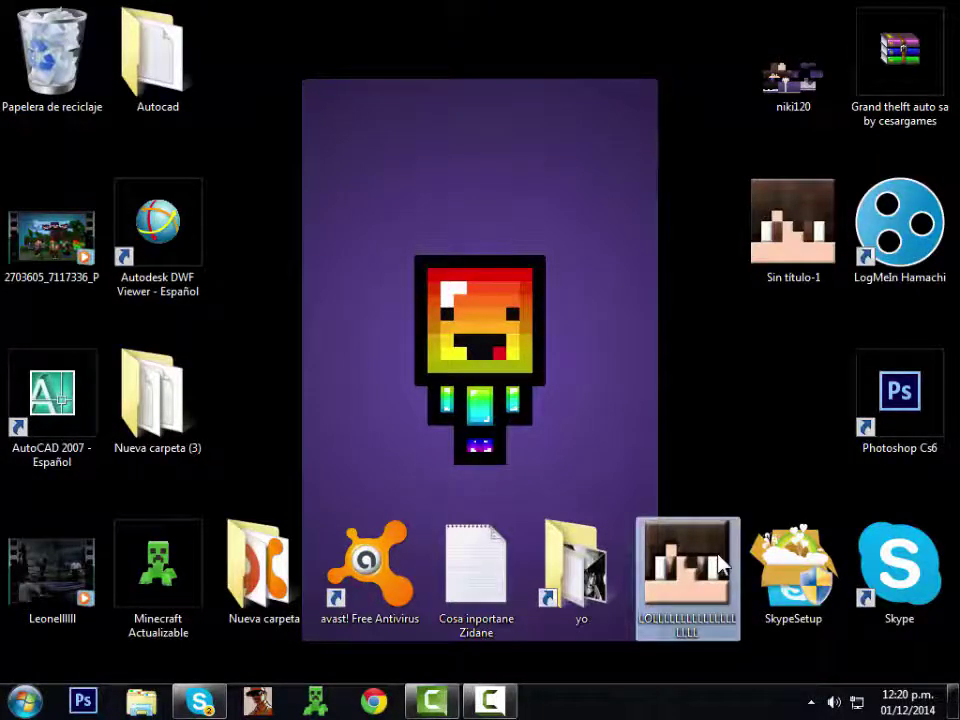
pyautogui.doubleClick(722, 566)
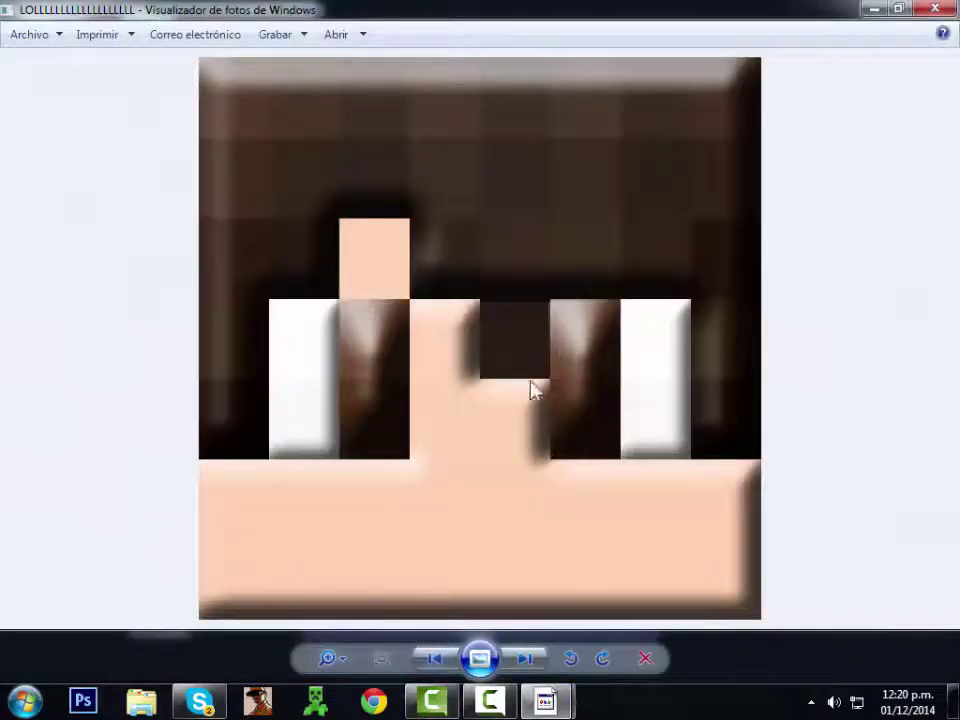
pyautogui.click(524, 660)
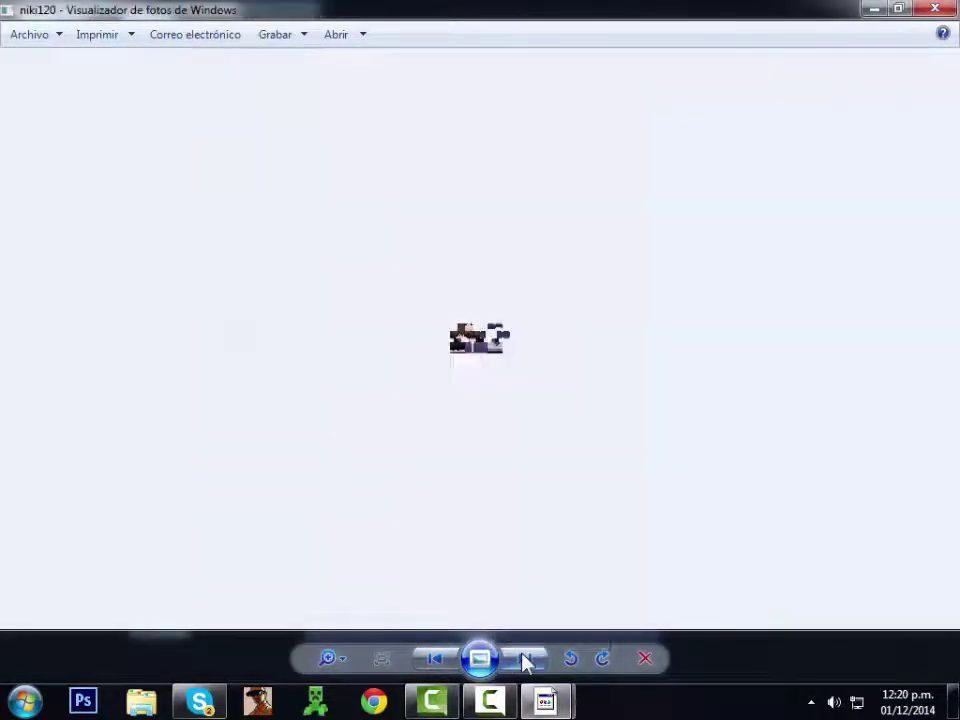
pyautogui.click(518, 660)
pyautogui.click(524, 660)
pyautogui.click(524, 660)
pyautogui.click(524, 660)
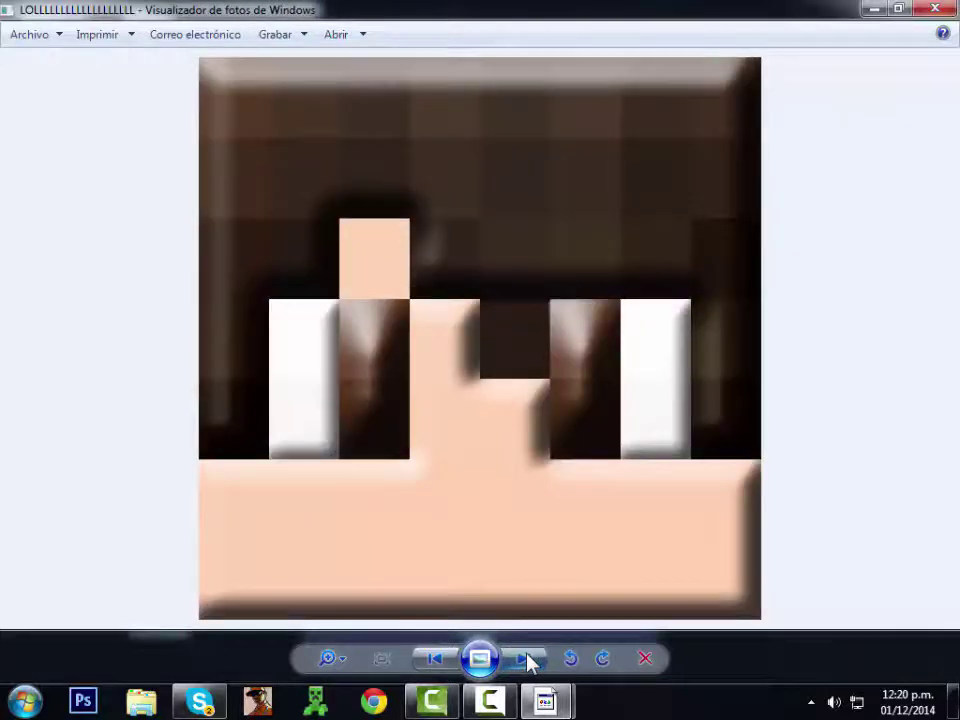
pyautogui.click(524, 660)
pyautogui.scroll(-1, 563, 385)
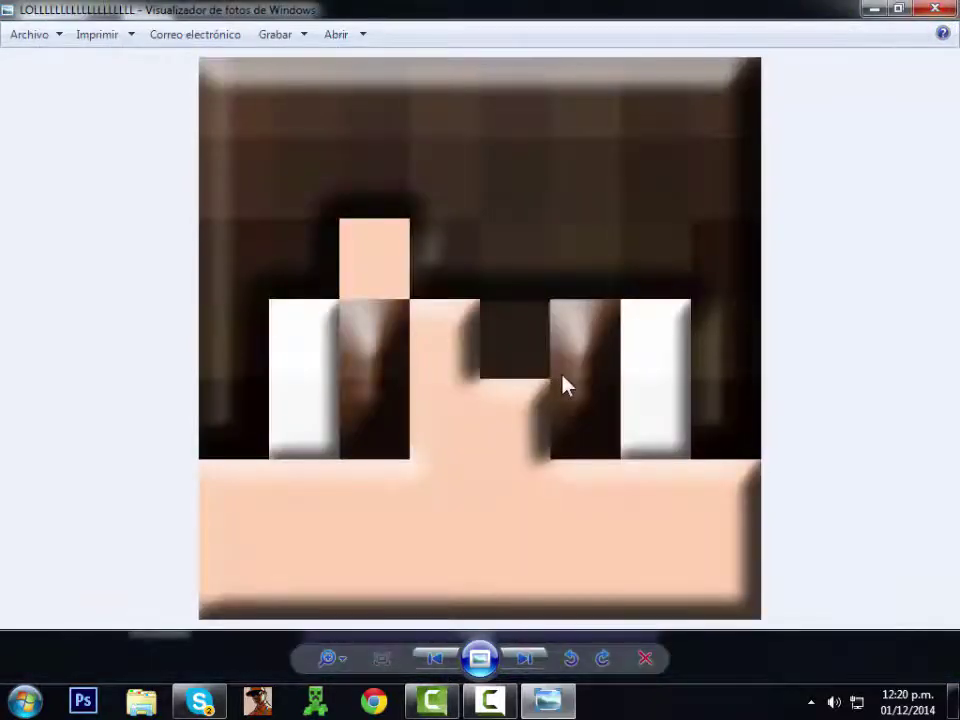
pyautogui.click(936, 12)
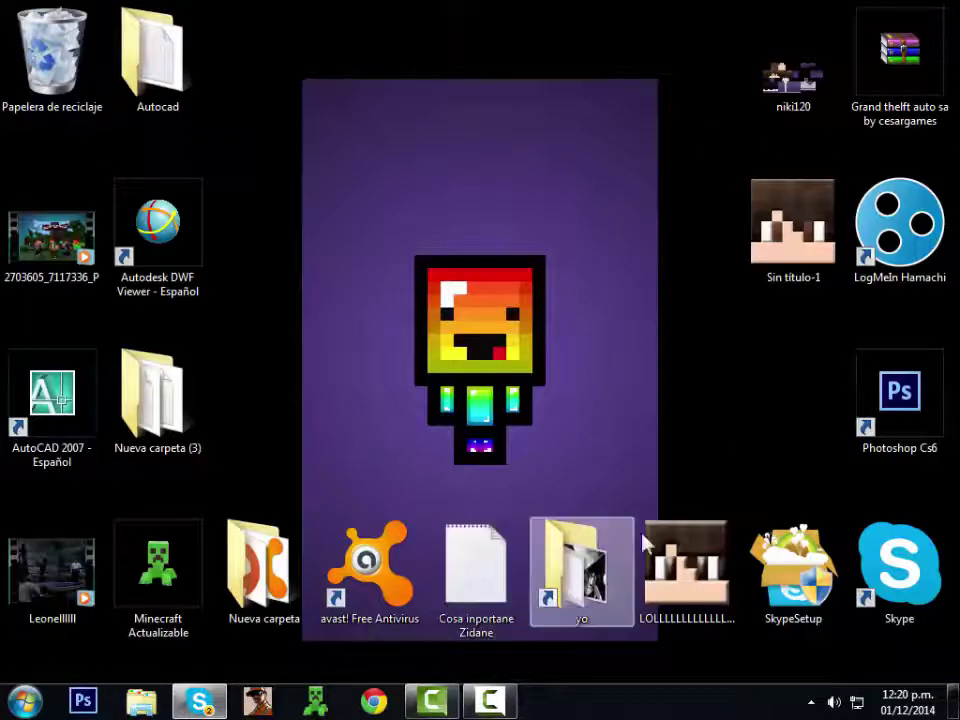
# Preview the niki120 skin image, enlarged to fill the viewer window.
pyautogui.doubleClick(770, 60)
pyautogui.click(323, 658)
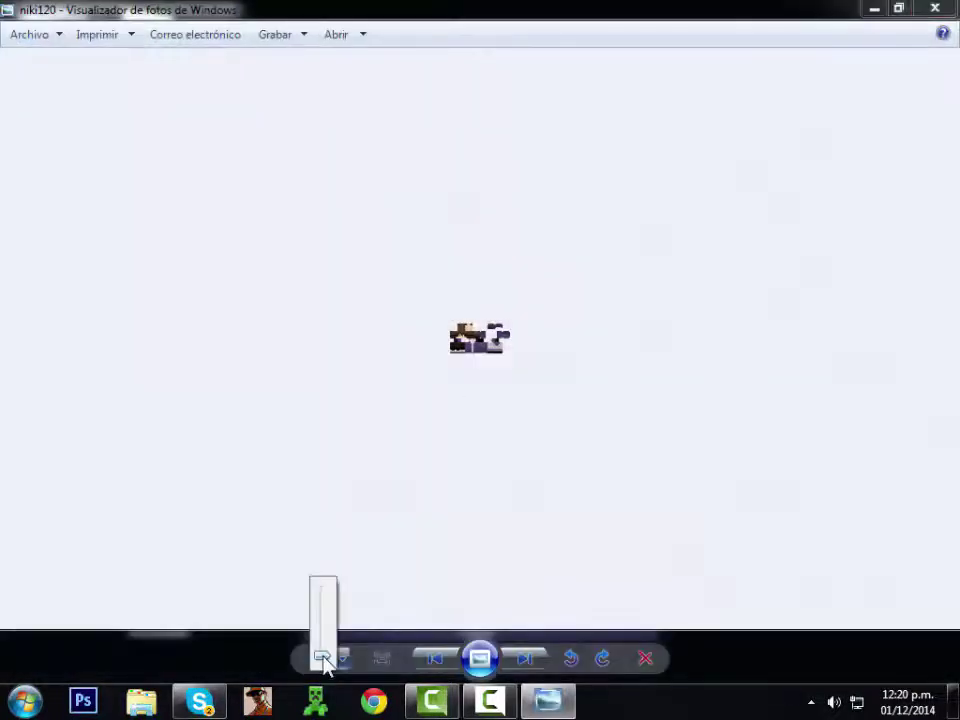
pyautogui.moveTo(325, 655); pyautogui.dragTo(326, 536)
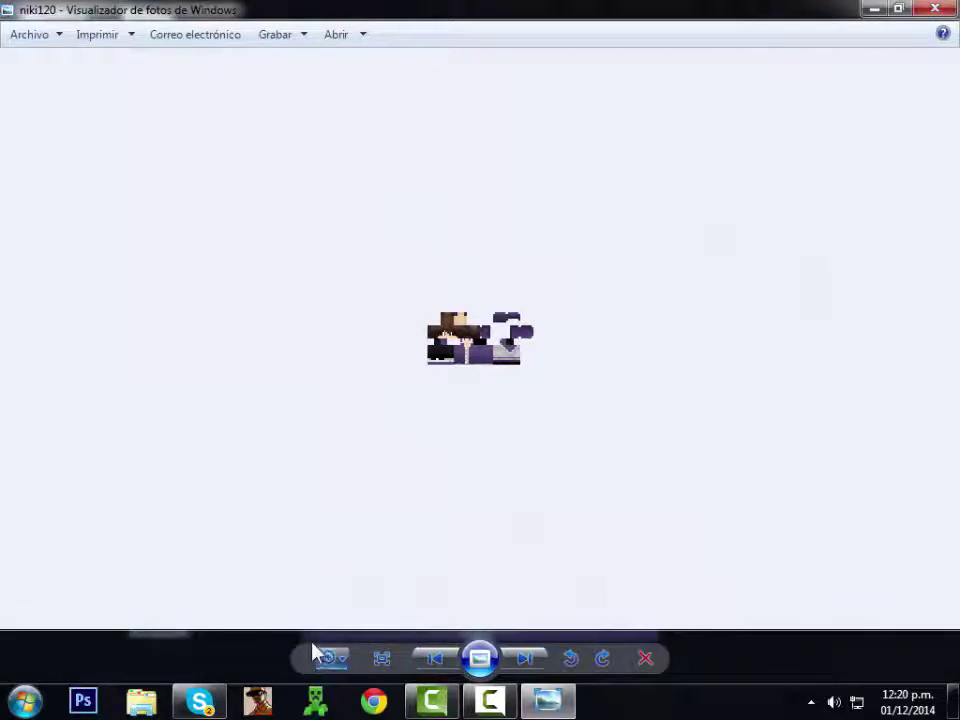
pyautogui.click(315, 655)
pyautogui.moveTo(323, 668); pyautogui.dragTo(323, 630)
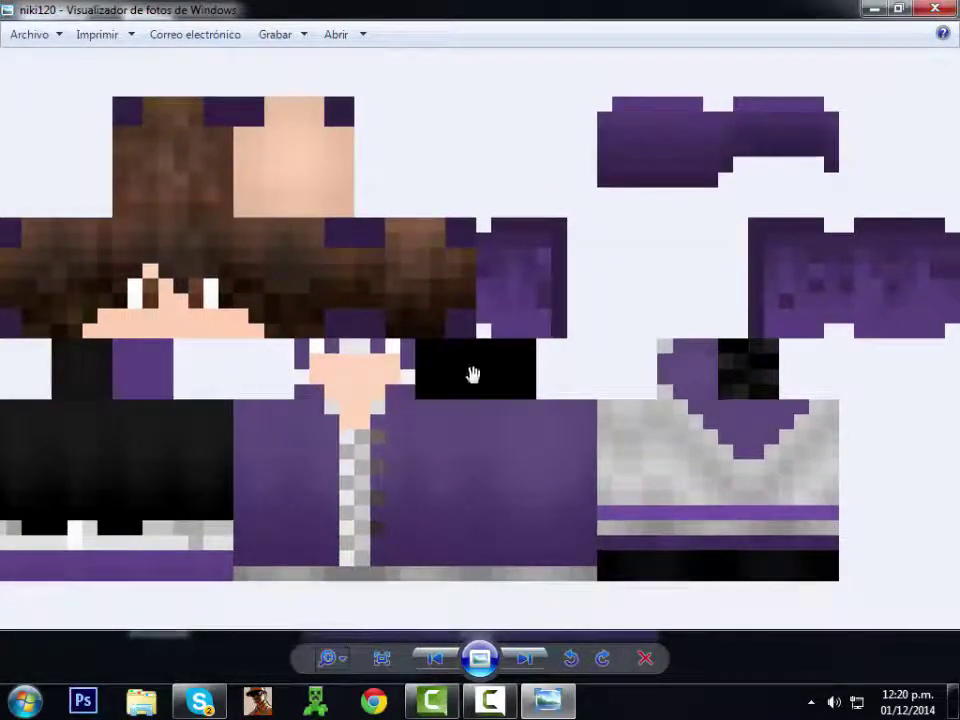
pyautogui.click(938, 9)
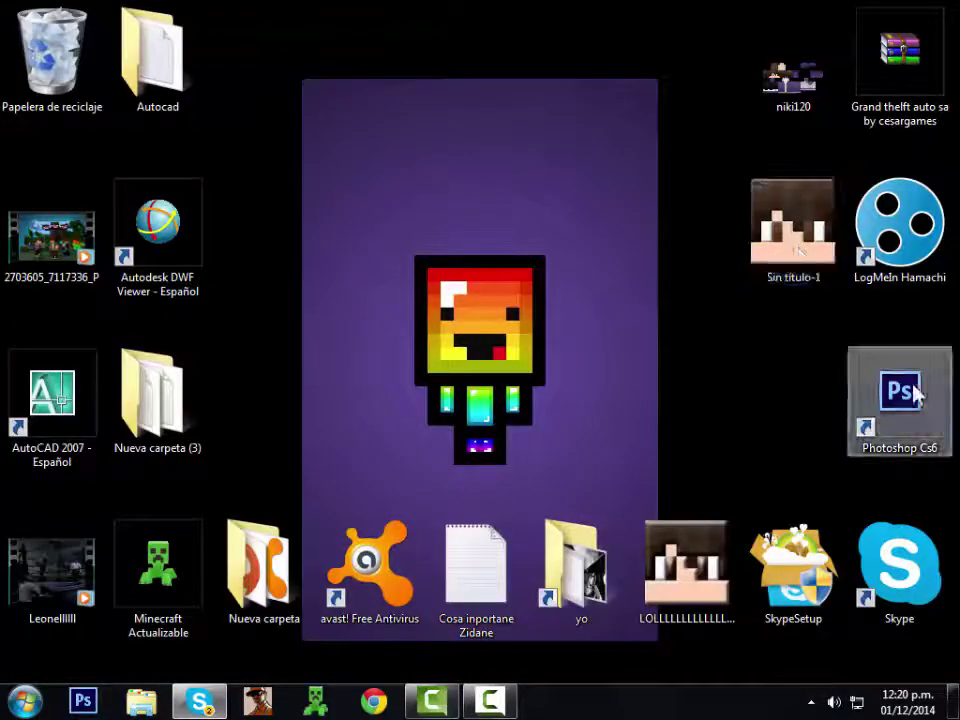
# Launch Photoshop CS6 in Spanish and create a white 600×600 px RGB 16-bit document.
pyautogui.doubleClick(903, 392)
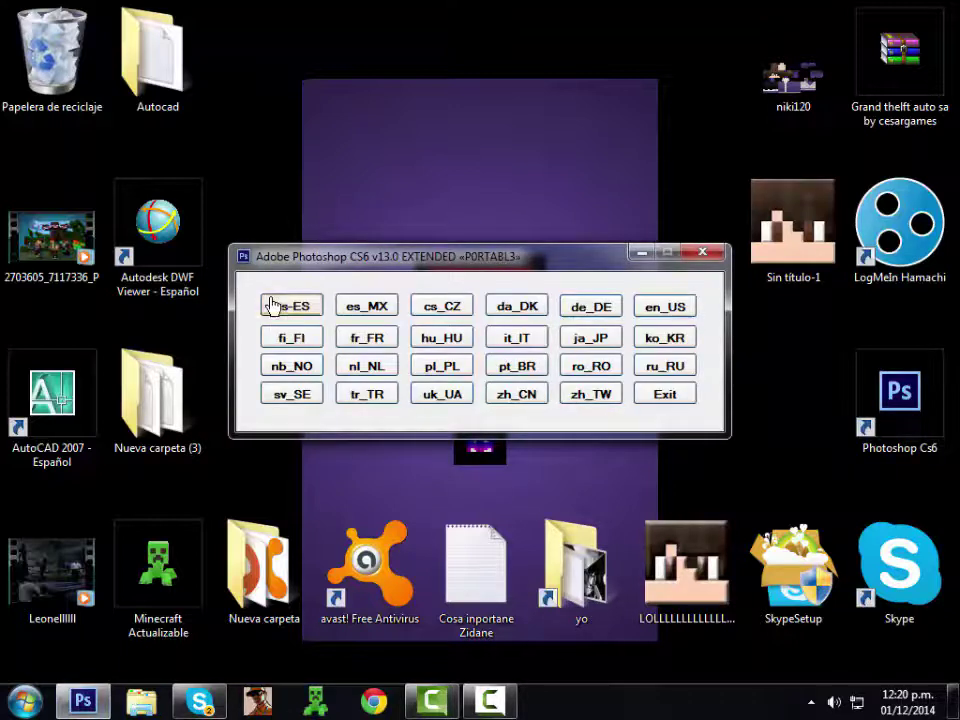
pyautogui.click(272, 305)
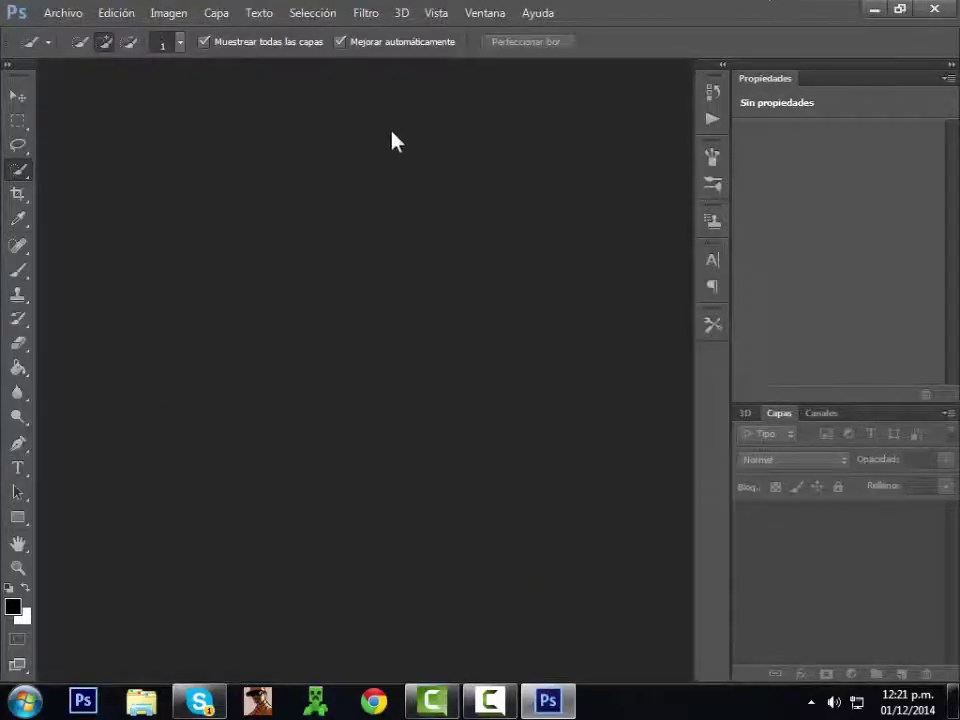
pyautogui.click(61, 16)
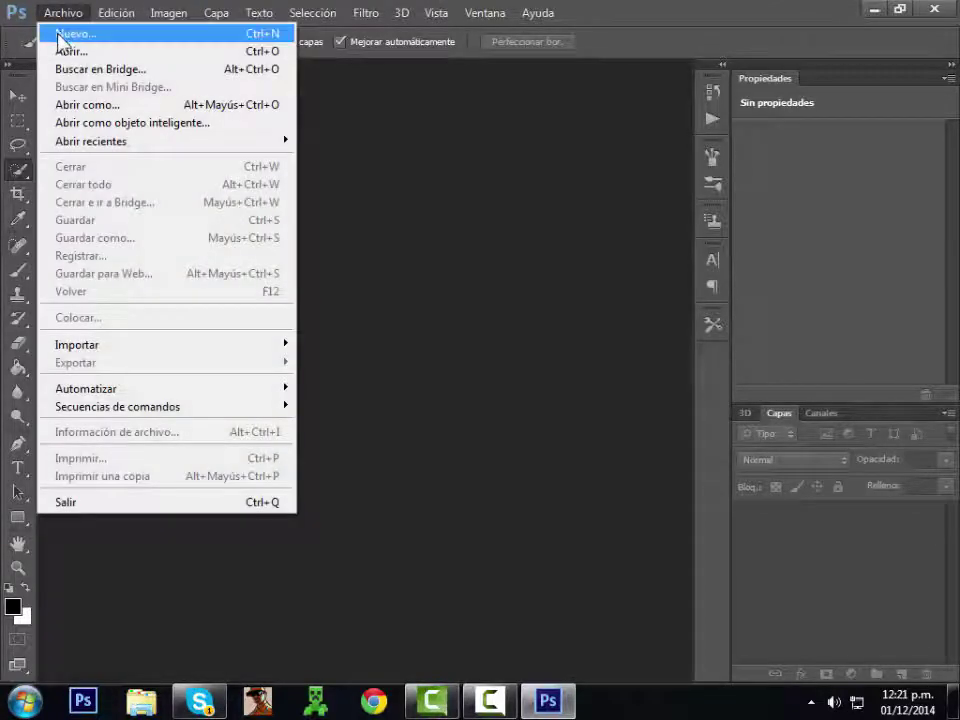
pyautogui.click(60, 40)
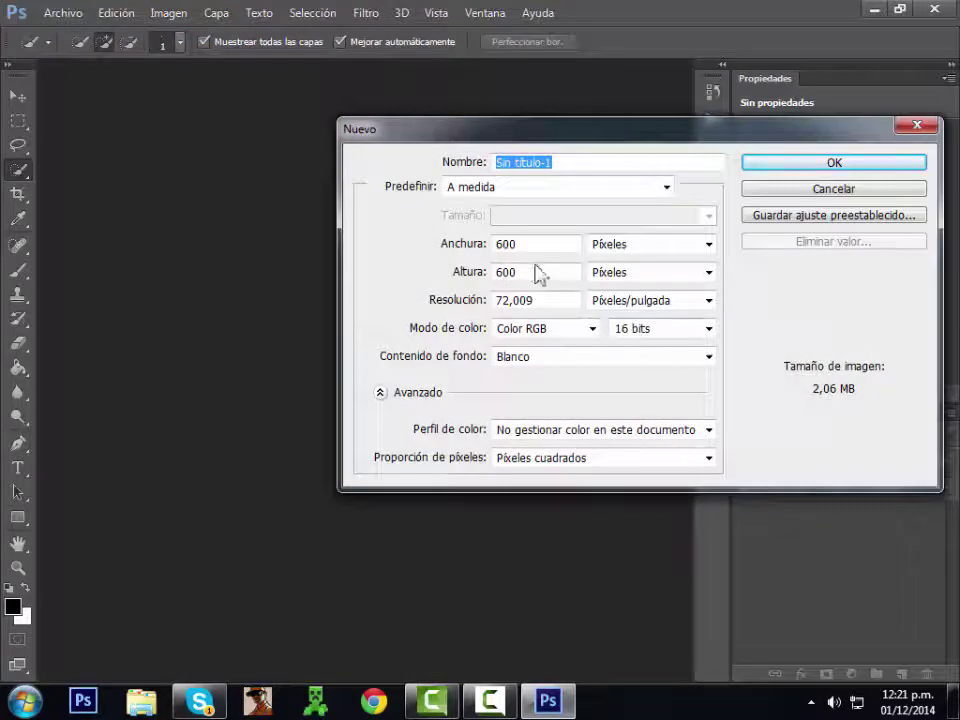
pyautogui.click(655, 338)
pyautogui.click(645, 374)
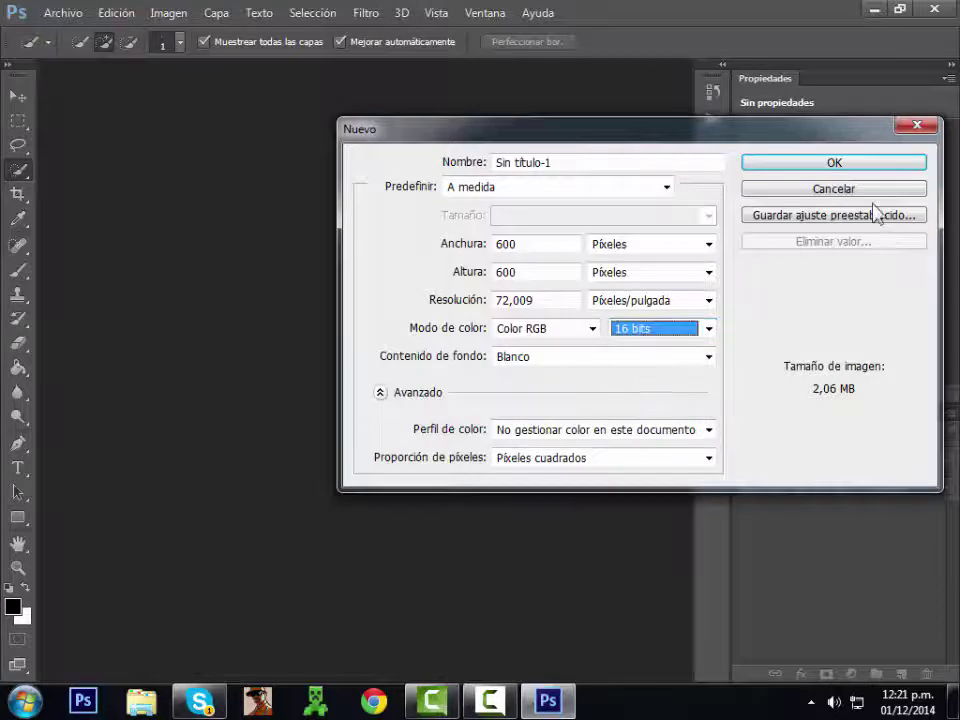
pyautogui.click(814, 168)
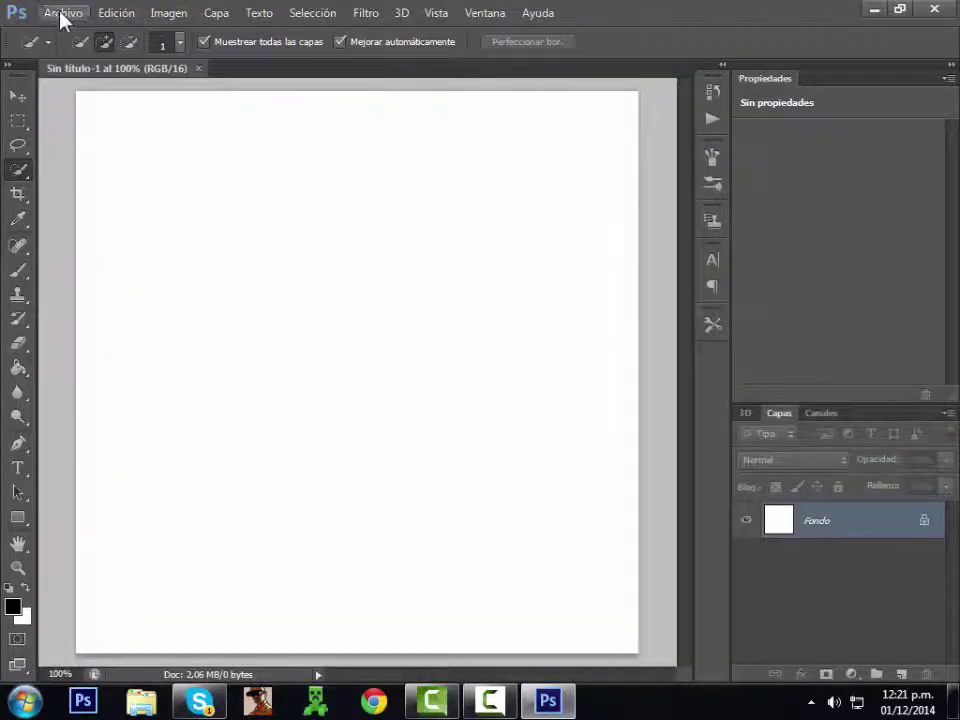
# Open niki120.png from the desktop as its own document.
pyautogui.click(62, 13)
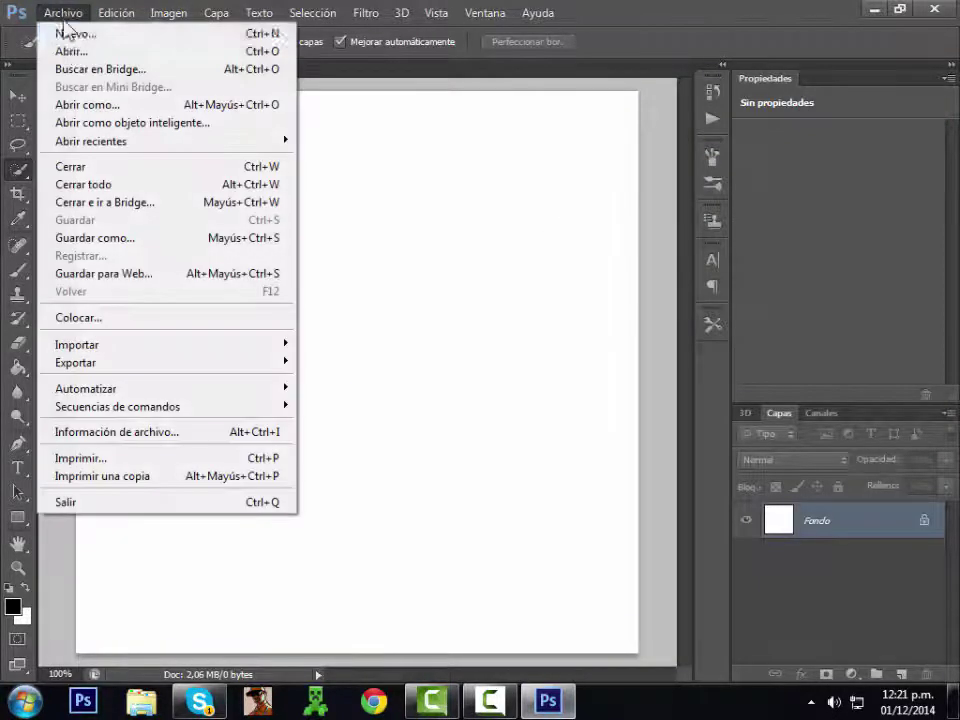
pyautogui.click(64, 49)
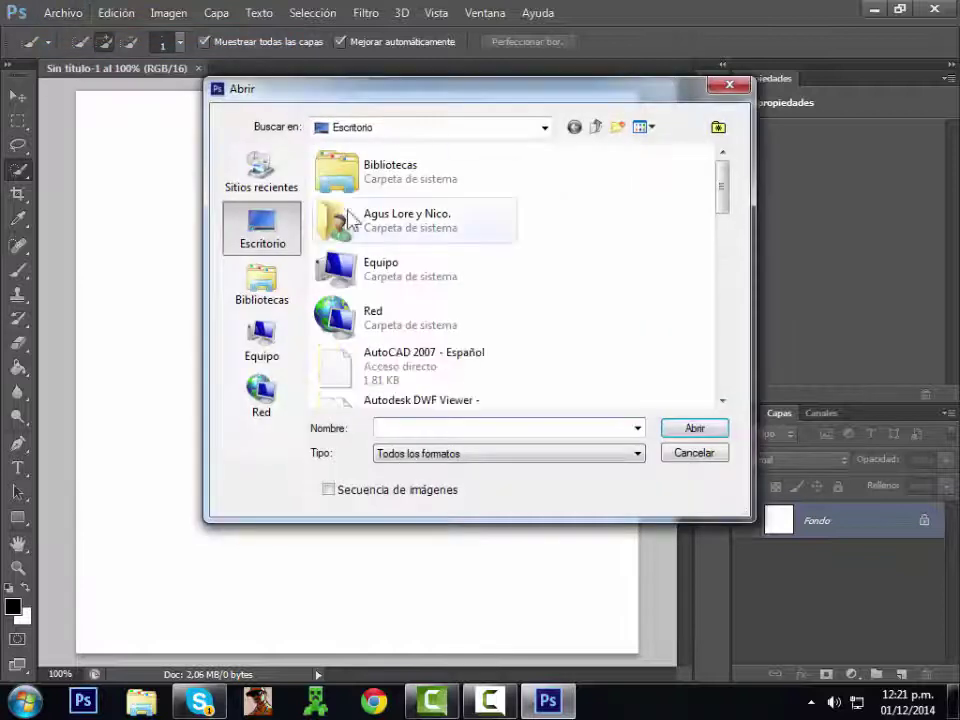
pyautogui.moveTo(720, 188); pyautogui.dragTo(716, 365)
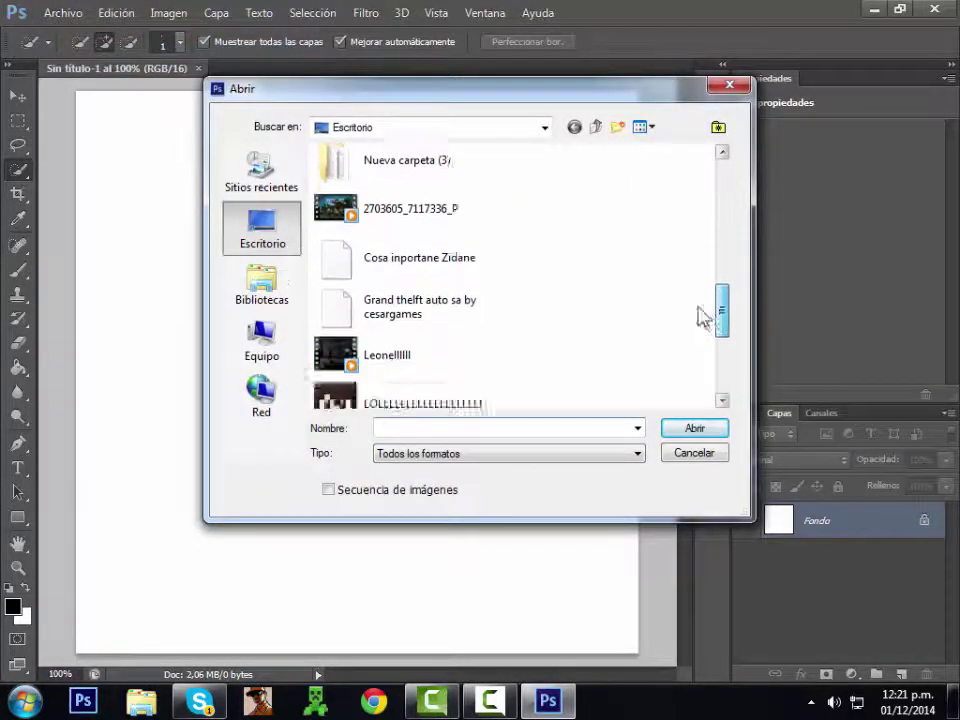
pyautogui.doubleClick(452, 274)
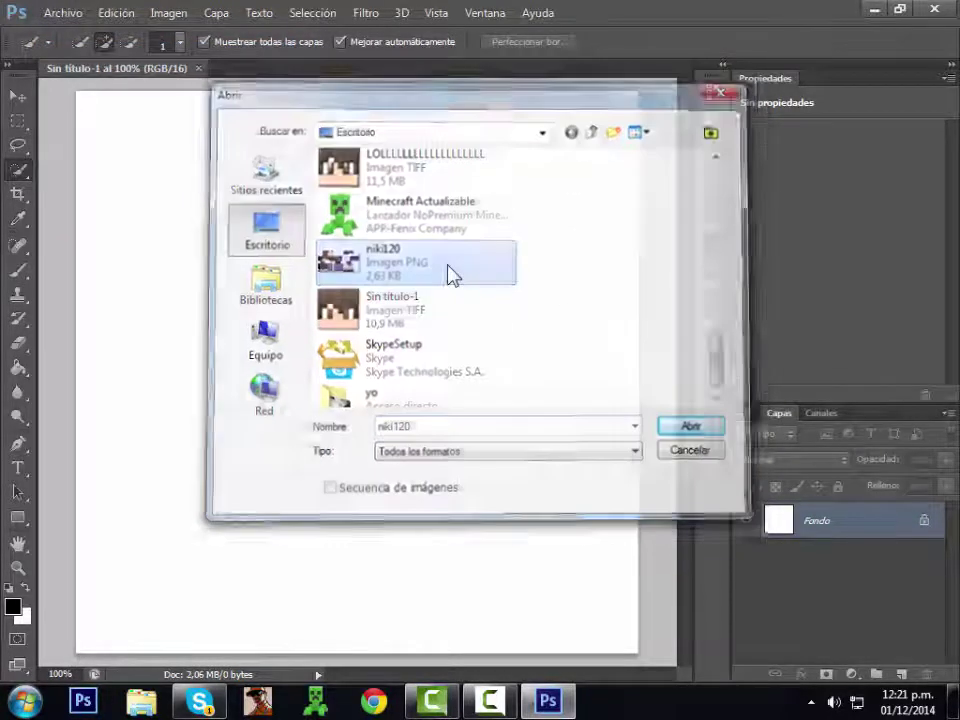
# Zoom in to 1600% on the face area of the niki120 skin.
pyautogui.click(18, 570)
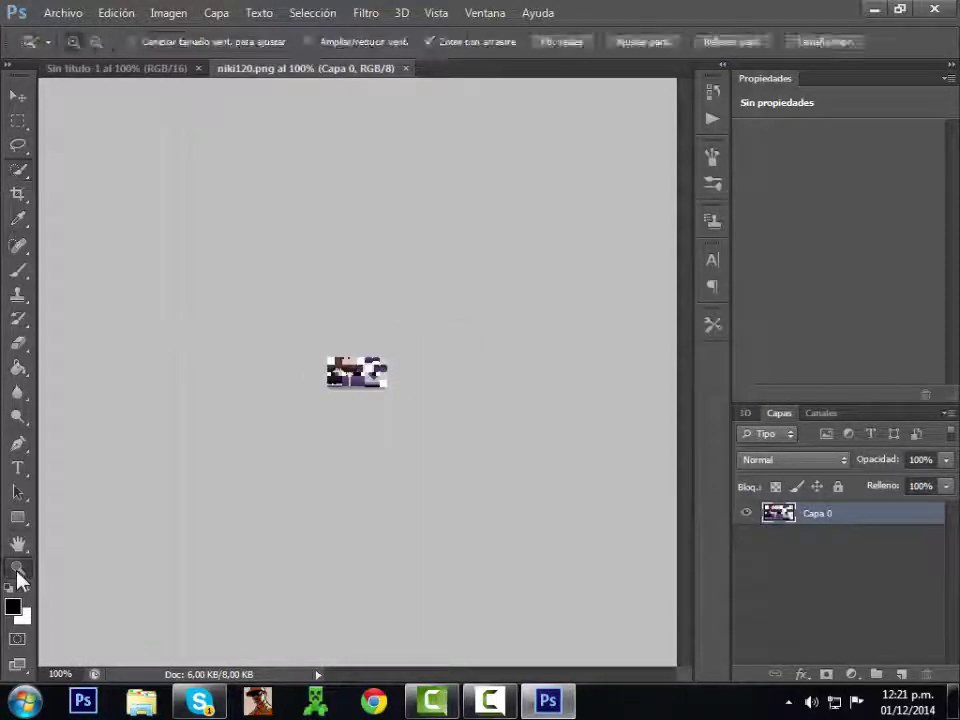
pyautogui.click(402, 389)
pyautogui.click(306, 349)
pyautogui.click(162, 361)
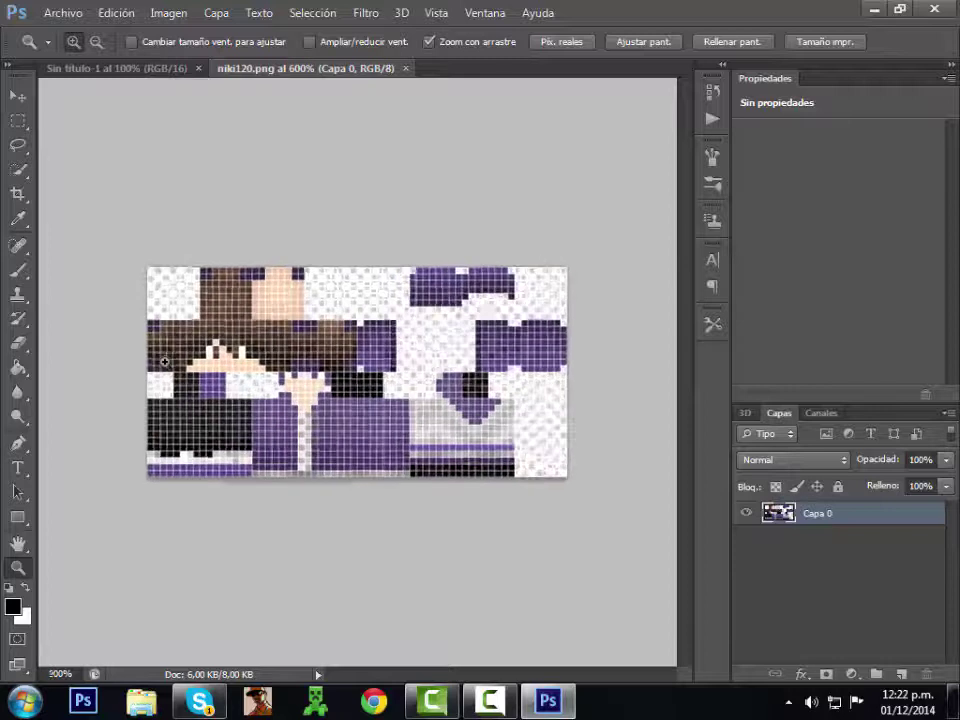
pyautogui.click(164, 361)
pyautogui.click(105, 320)
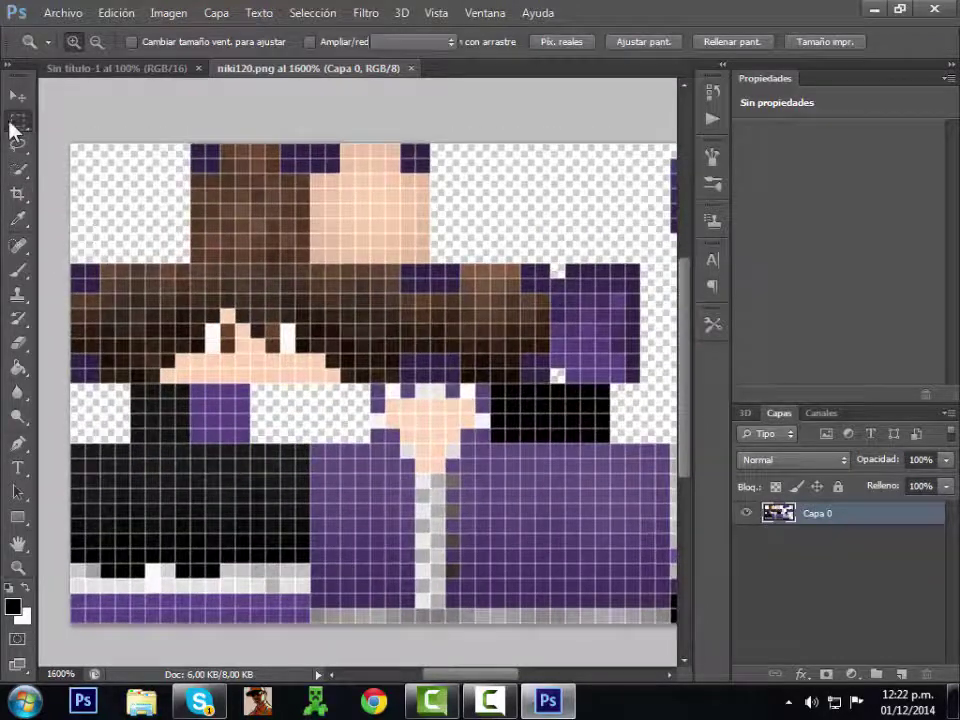
pyautogui.click(18, 121)
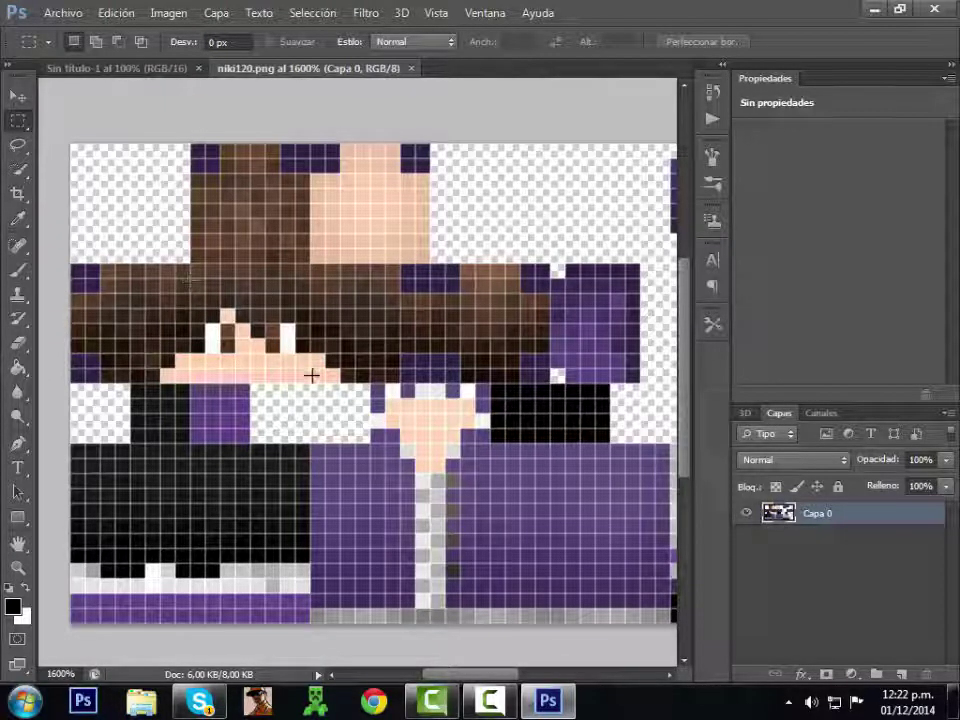
# Draw a rectangular marquee exactly around the 8×8 face area of the skin, including the eyes.
pyautogui.moveTo(190, 280); pyautogui.dragTo(322, 383)
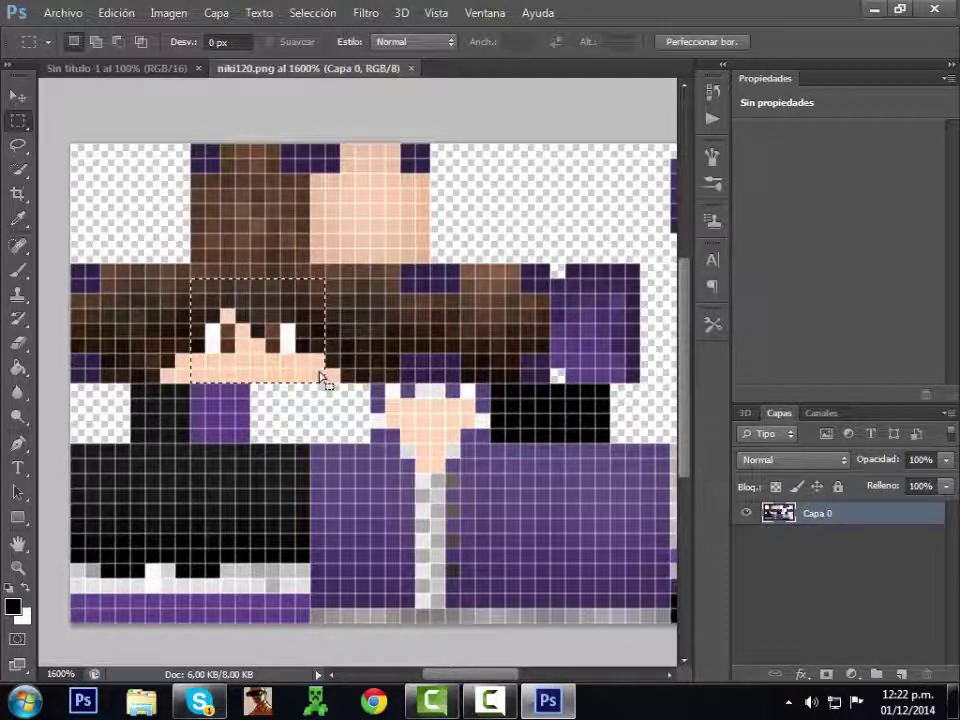
pyautogui.press('Left')
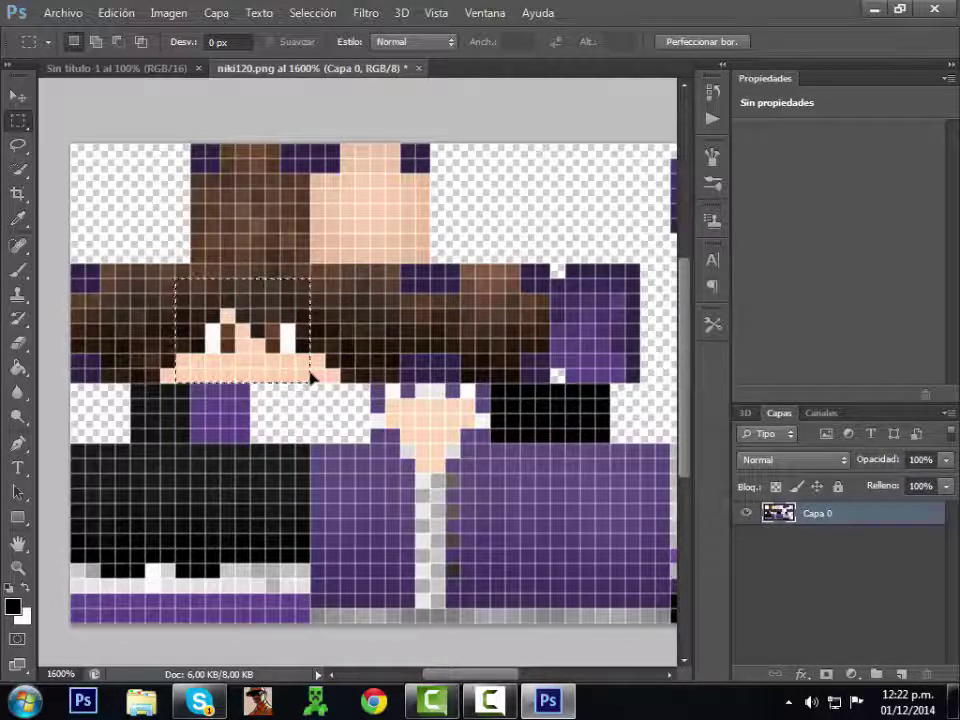
pyautogui.moveTo(178, 378); pyautogui.dragTo(191, 376)
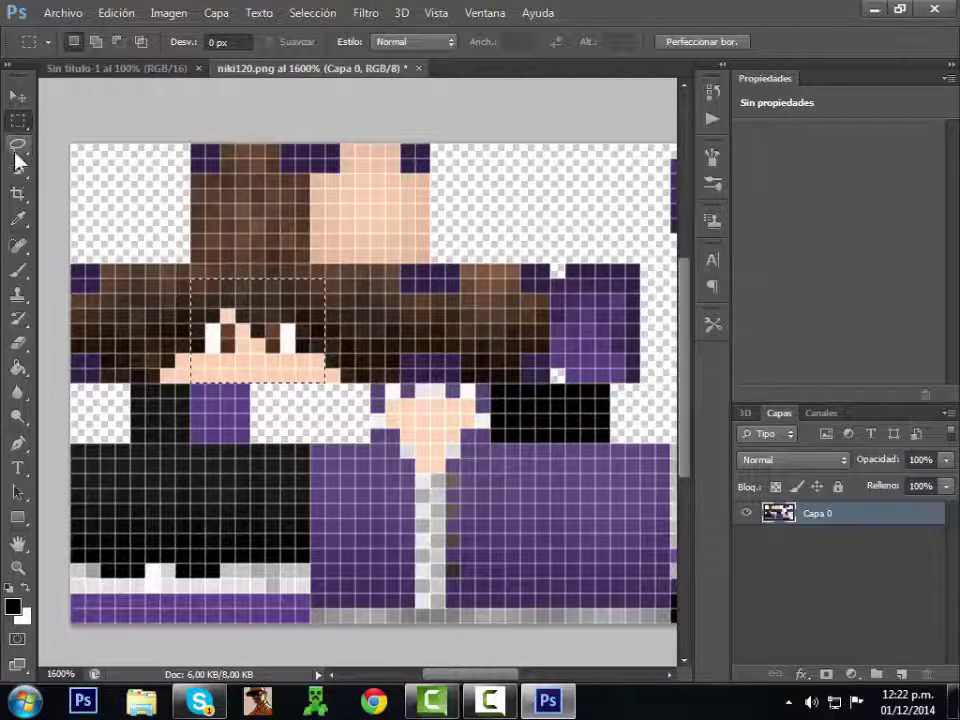
pyautogui.click(18, 145)
pyautogui.click(18, 120)
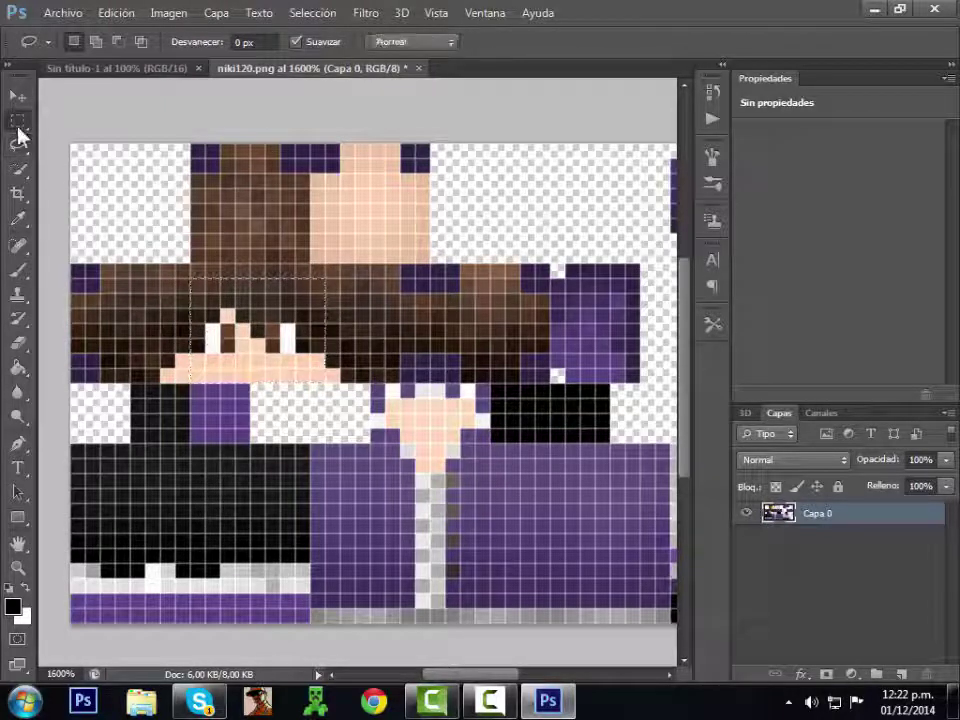
pyautogui.click(194, 273)
pyautogui.moveTo(190, 265); pyautogui.dragTo(85, 173)
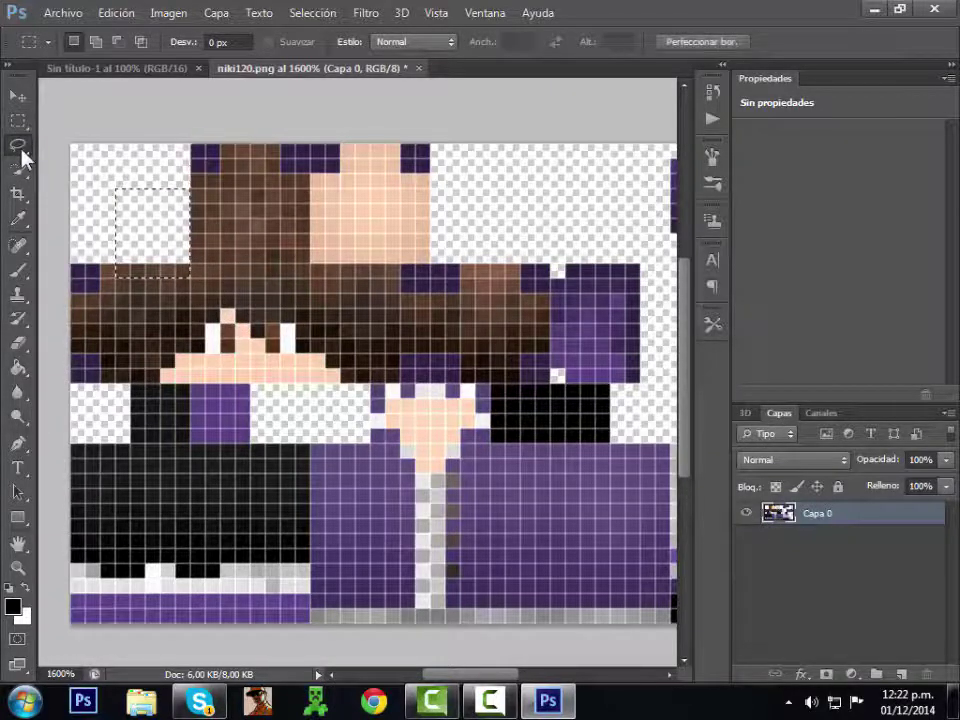
pyautogui.click(18, 145)
pyautogui.click(113, 225)
pyautogui.click(18, 120)
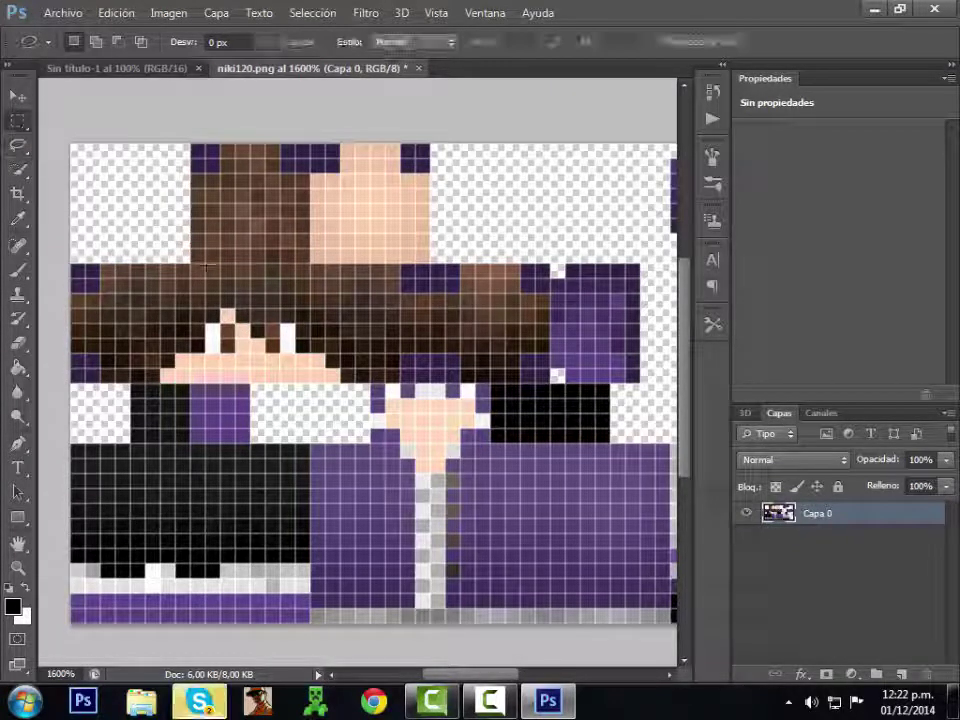
pyautogui.moveTo(158, 238)
pyautogui.mouseDown()
pyautogui.moveTo(296, 356)
pyautogui.moveTo(308, 379)
pyautogui.mouseUp()
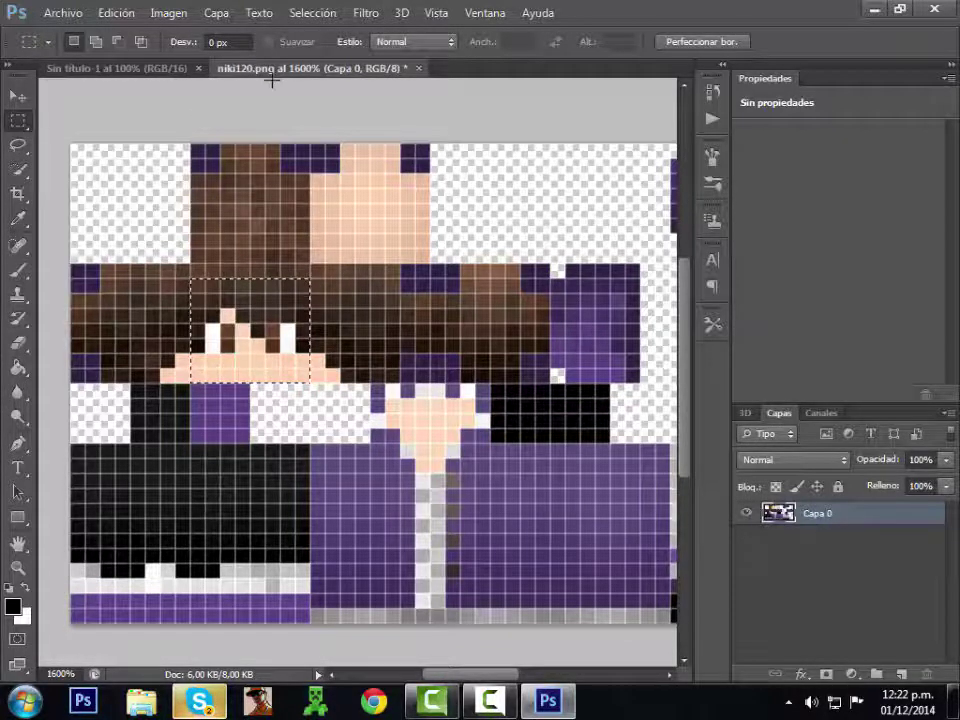
# Paste the copied face into Sin título-1 as Capa 1 and stretch it across the 600×600 canvas.
pyautogui.click(124, 67)
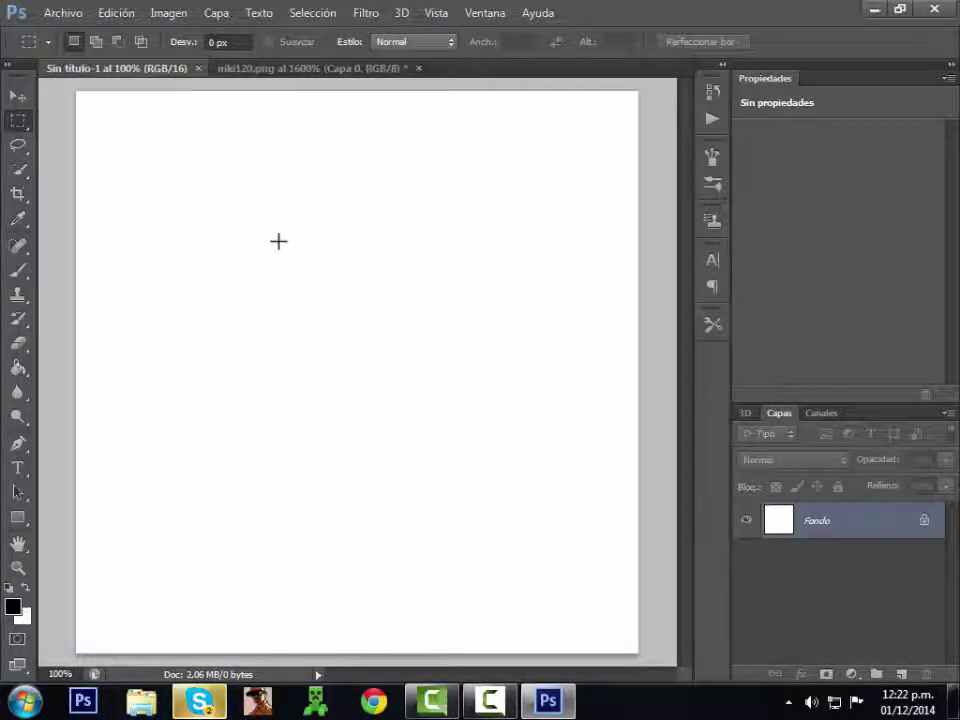
pyautogui.hotkey('ctrl', 'v')
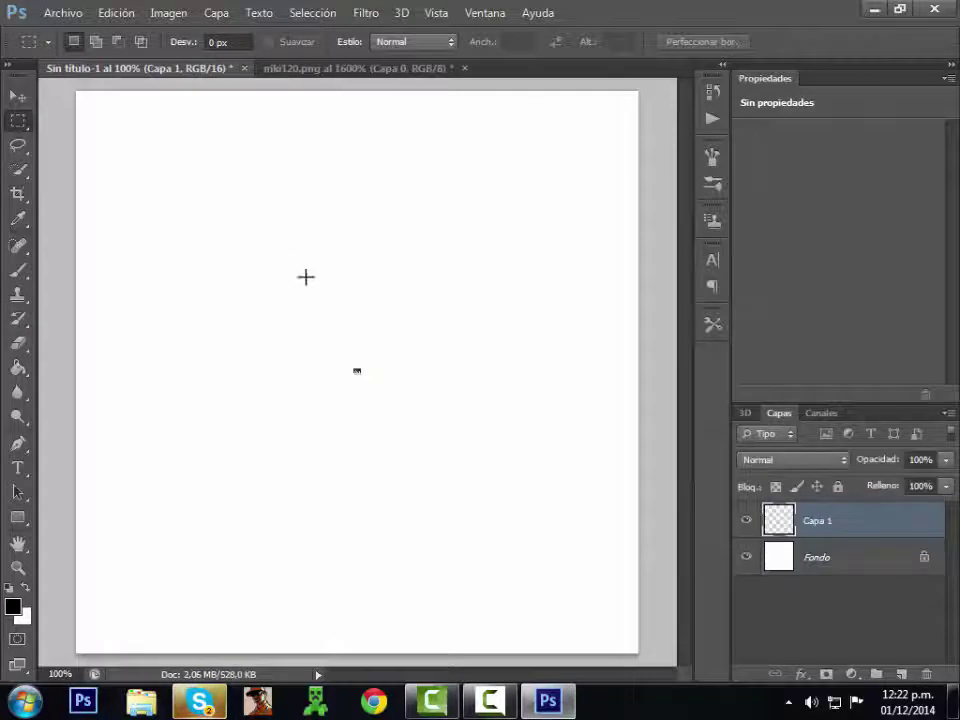
pyautogui.hotkey('ctrl', 't')
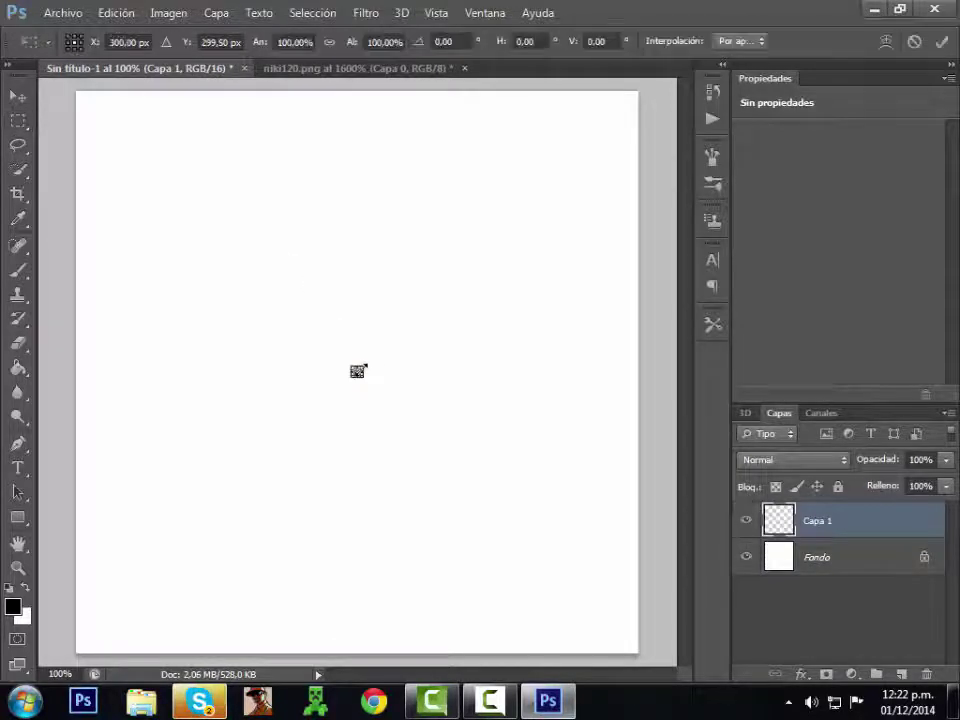
pyautogui.moveTo(361, 367); pyautogui.dragTo(633, 93)
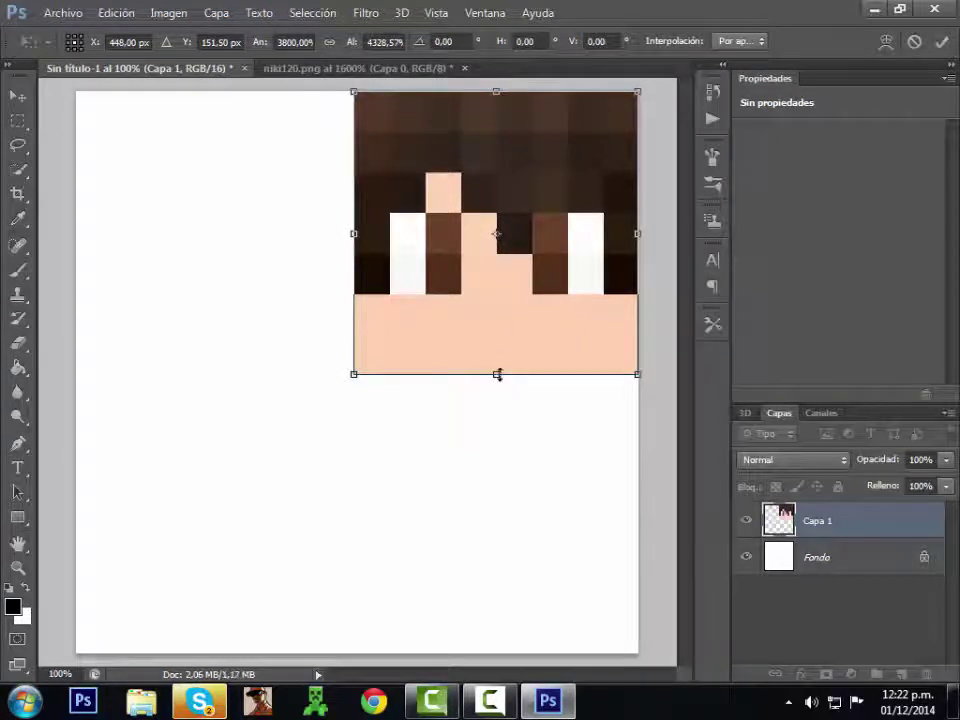
pyautogui.moveTo(497, 375); pyautogui.dragTo(477, 651)
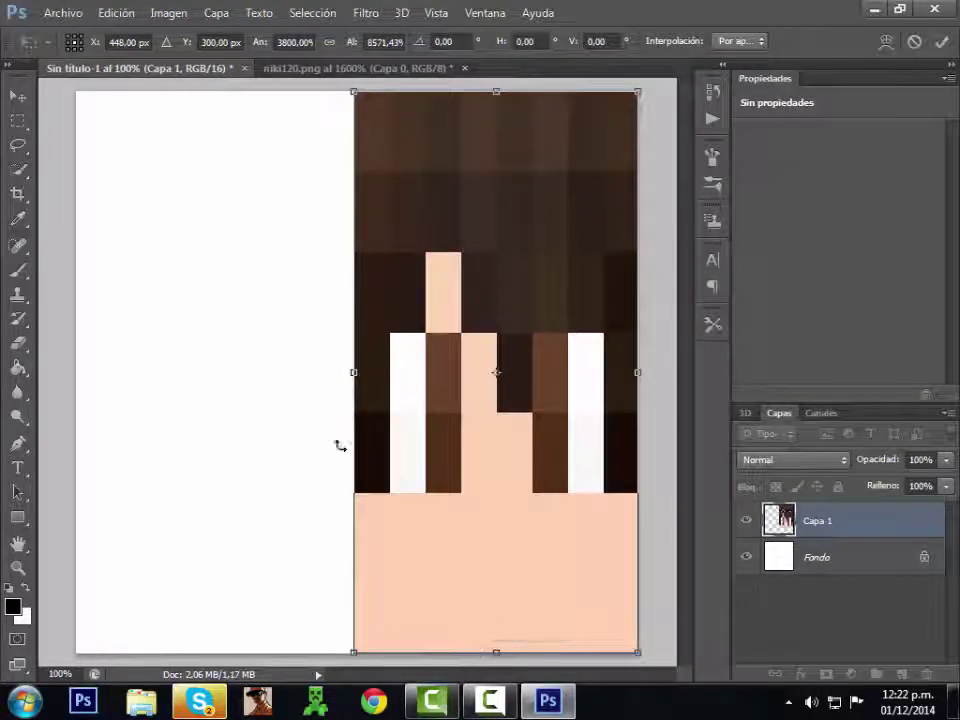
pyautogui.moveTo(352, 372); pyautogui.dragTo(72, 397)
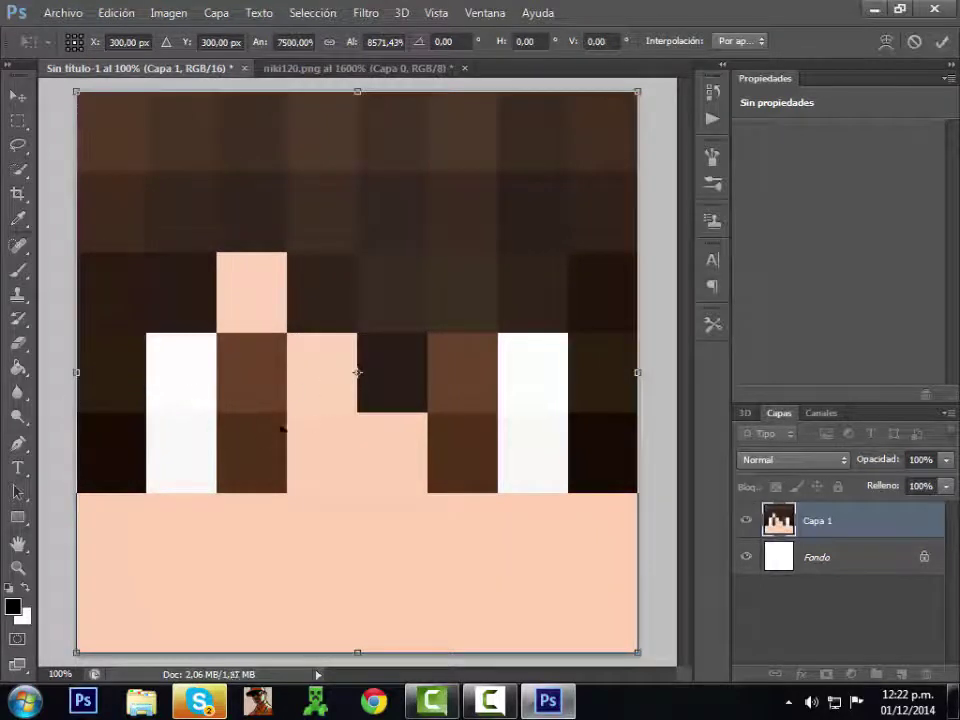
pyautogui.click(20, 172)
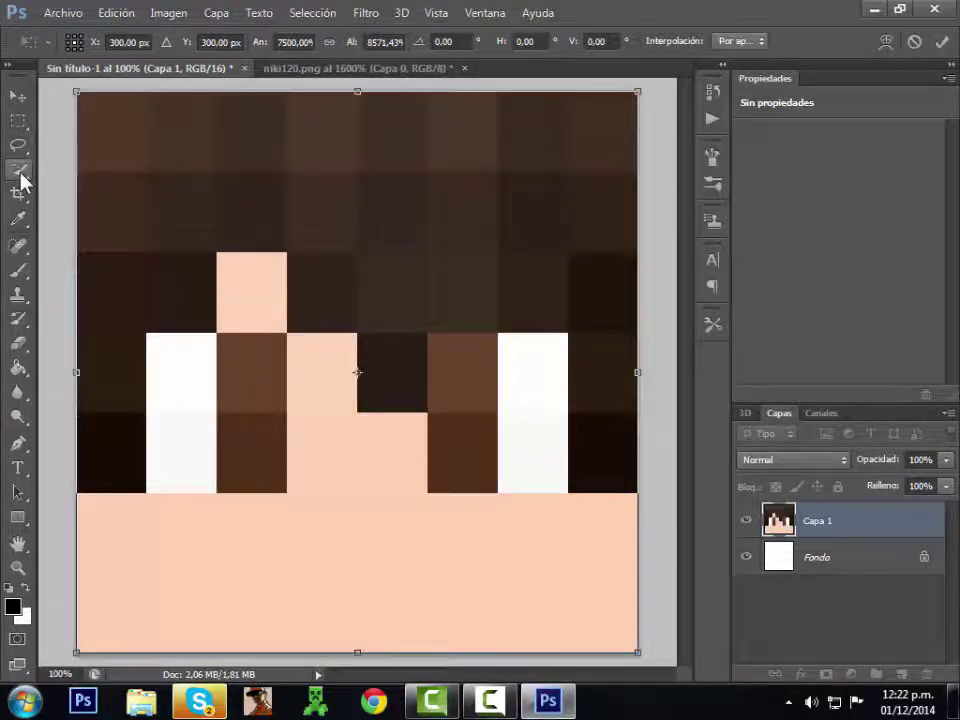
# Commit the resize and copy the hair and the eye whites onto their own layers.
pyautogui.click(389, 277)
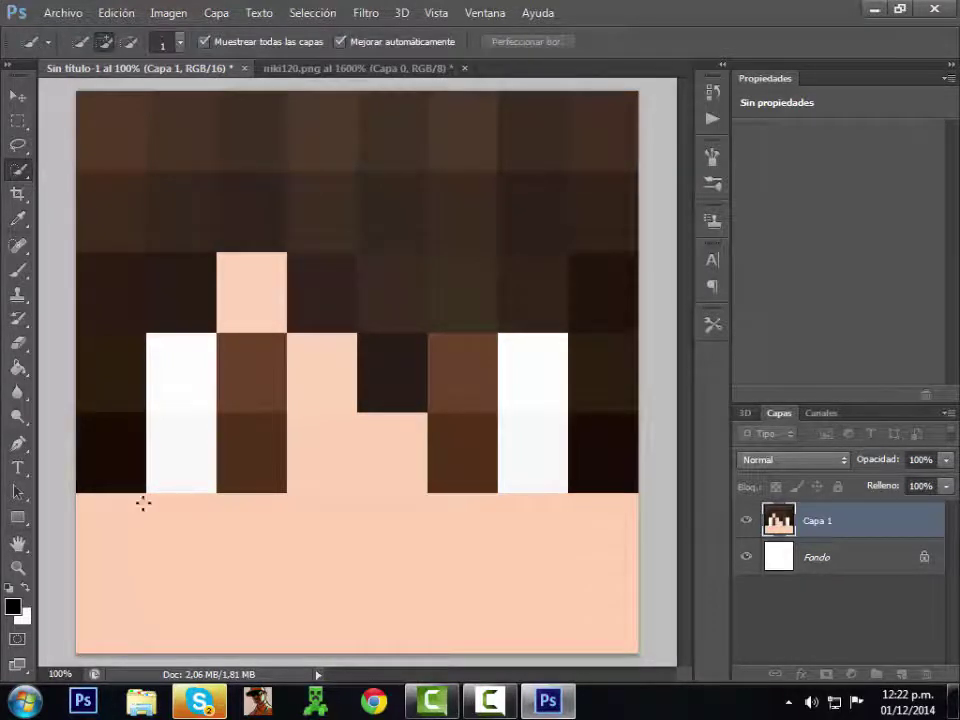
pyautogui.moveTo(123, 467); pyautogui.dragTo(465, 231)
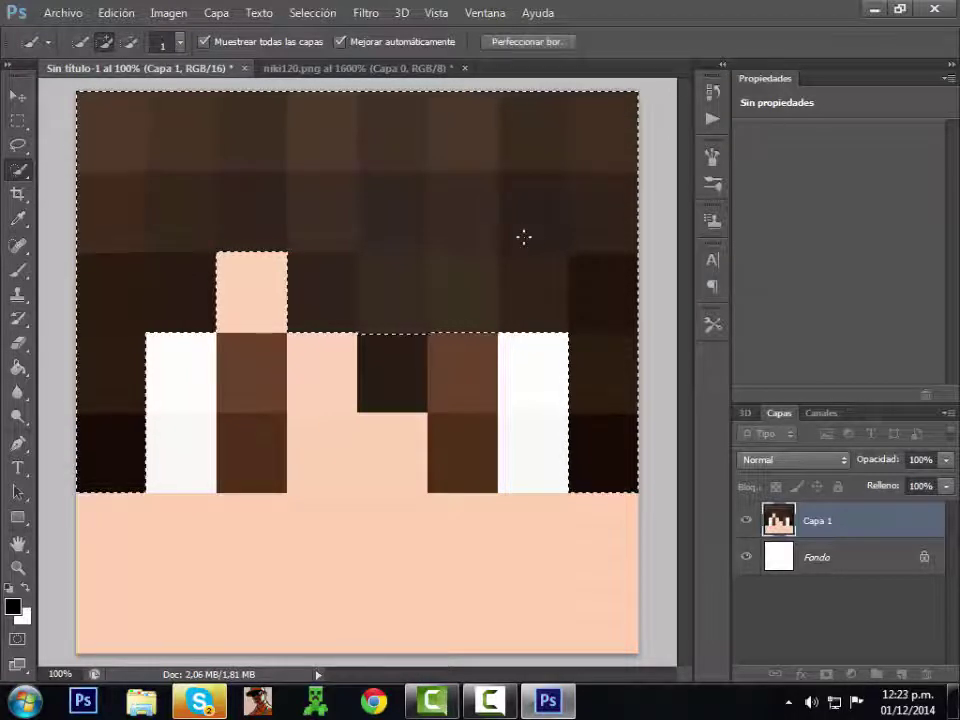
pyautogui.hotkey('ctrl', 'j')
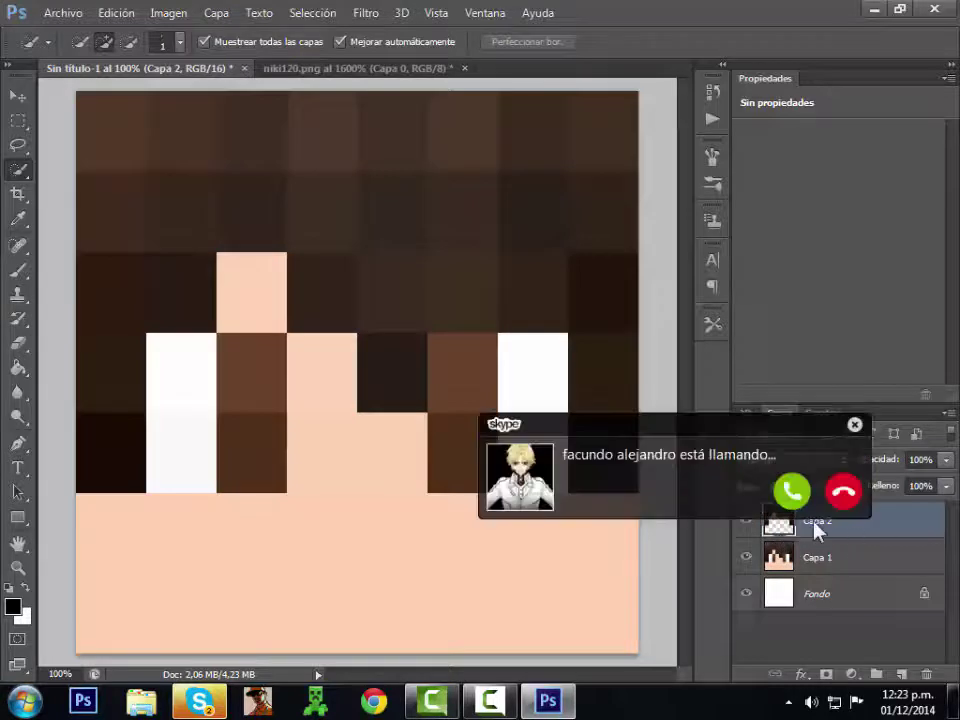
pyautogui.click(839, 502)
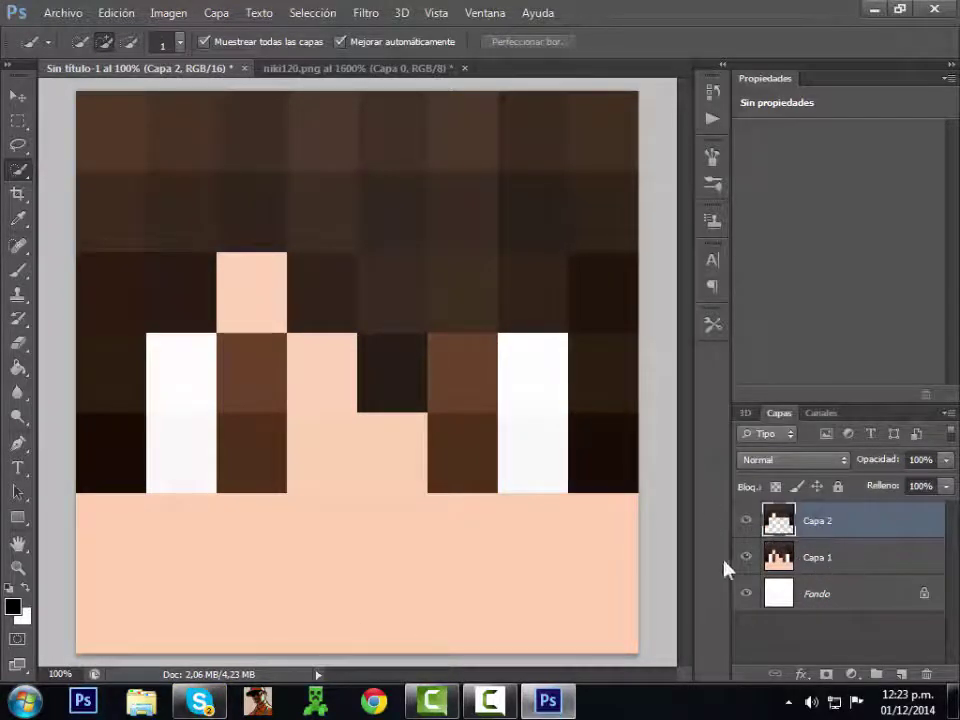
pyautogui.click(789, 566)
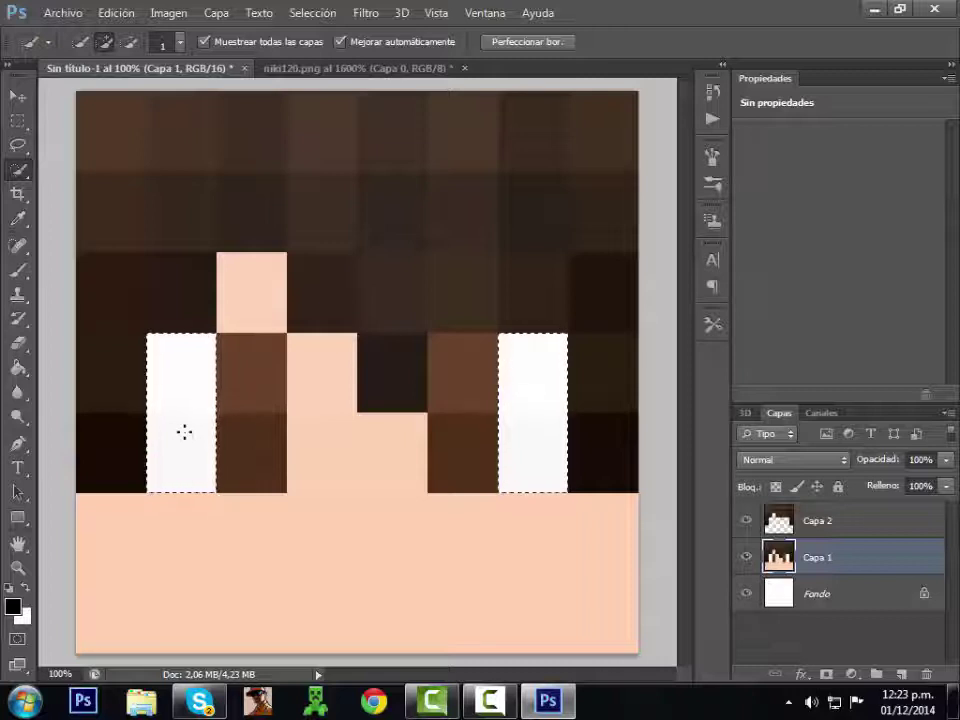
pyautogui.hotkey('ctrl', 'j')
# Copy both brown eye columns and the skin area from Capa 1 onto new layers.
pyautogui.click(814, 597)
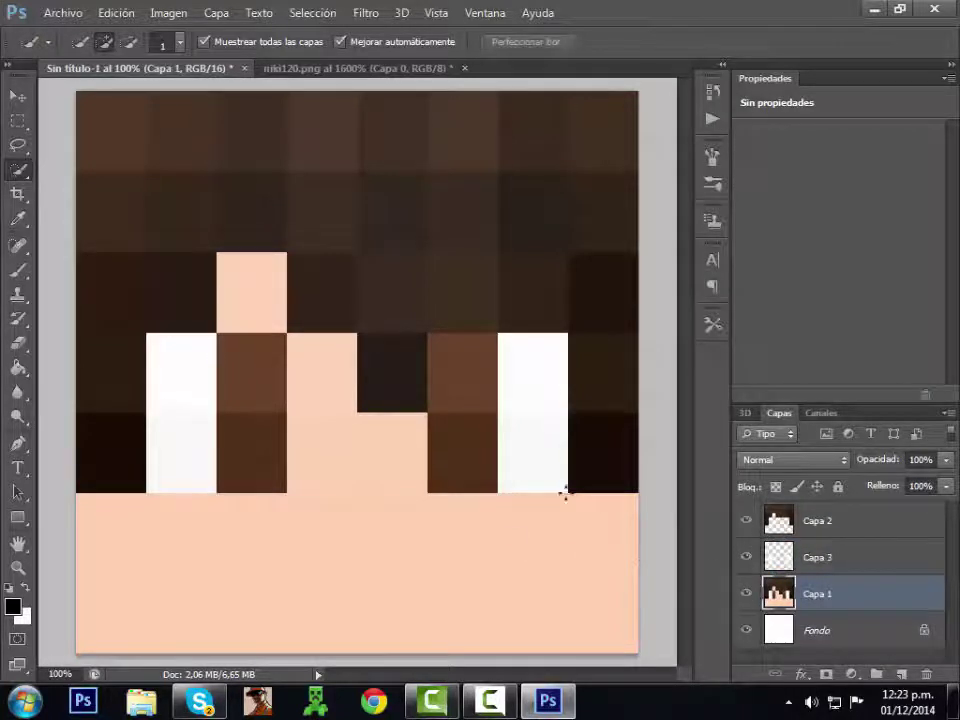
pyautogui.moveTo(223, 364); pyautogui.dragTo(226, 407)
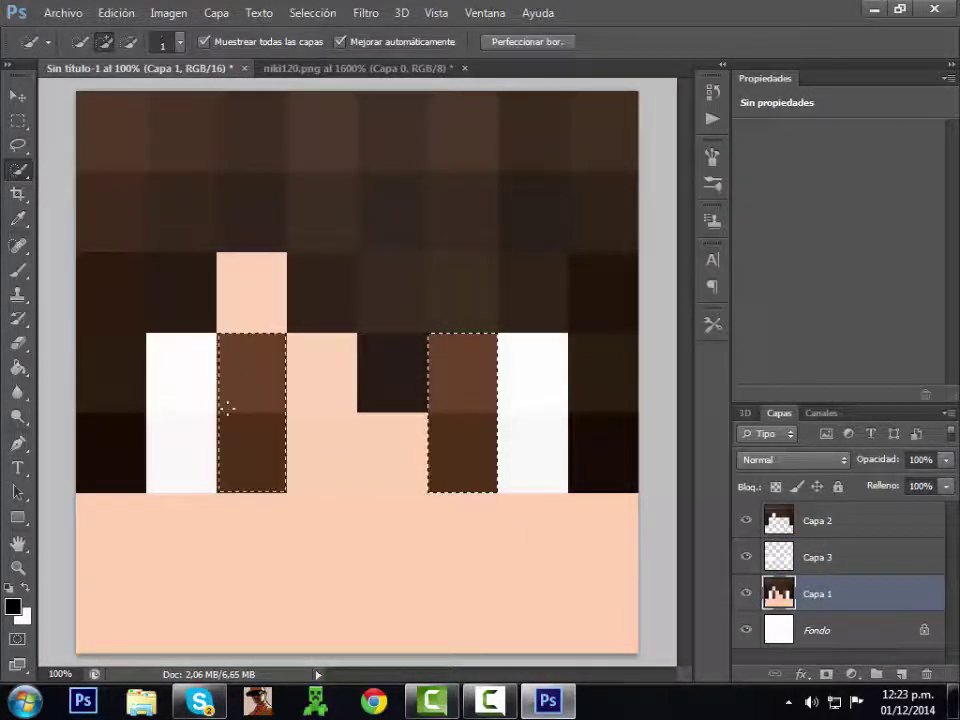
pyautogui.hotkey('ctrl', 'j')
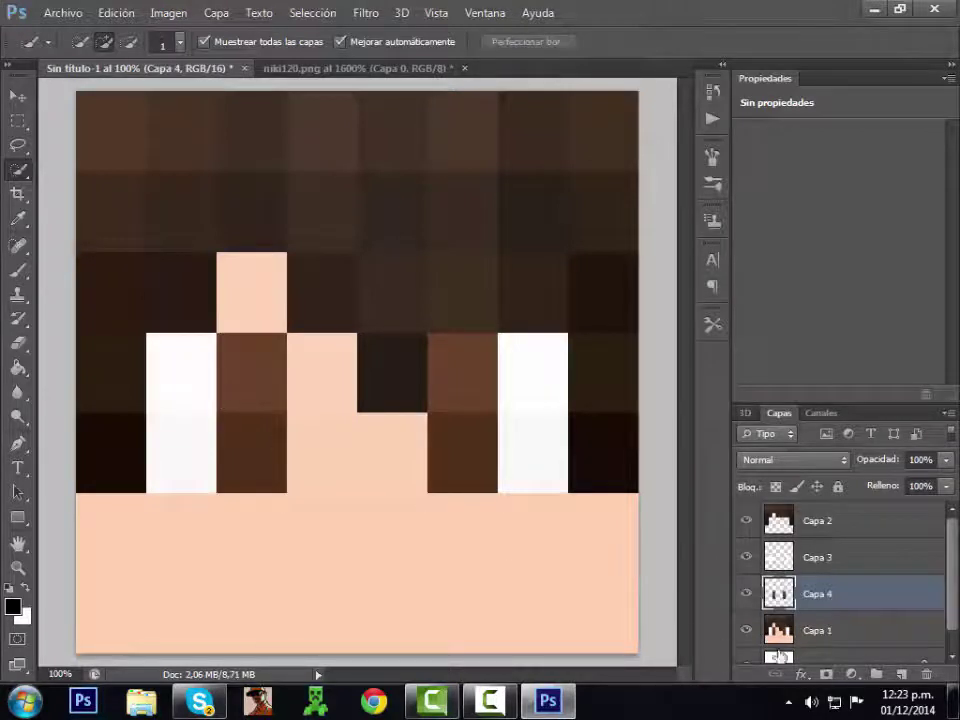
pyautogui.click(790, 630)
pyautogui.moveTo(416, 510); pyautogui.dragTo(349, 450)
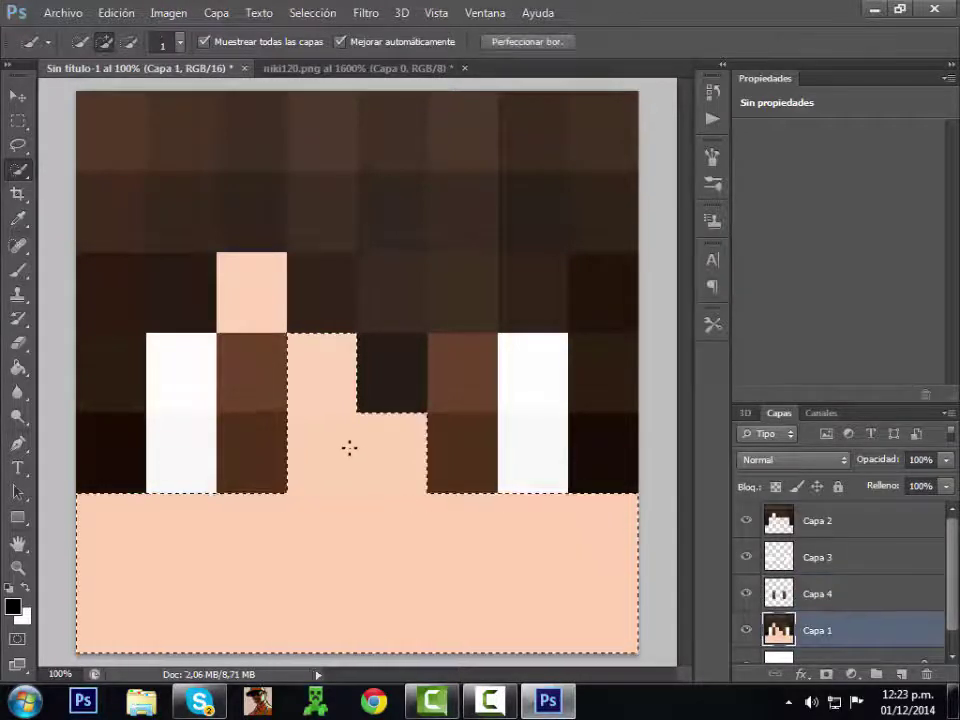
pyautogui.hotkey('ctrl', 'j')
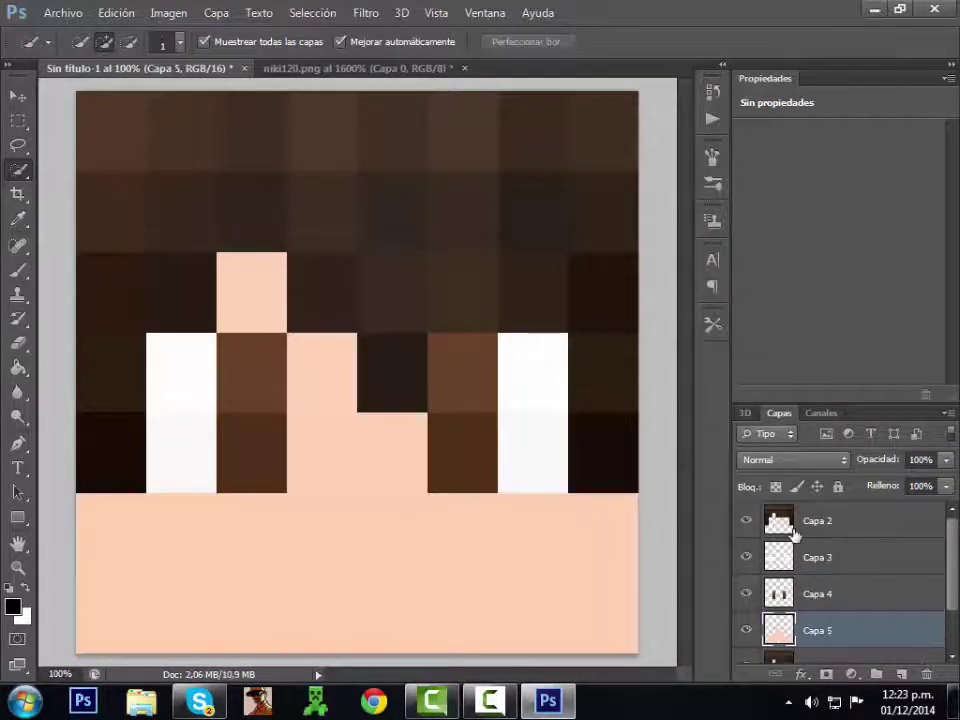
pyautogui.click(790, 525)
# Give Capa 2 a Bevel and Emboss with 633% depth and 16 px size.
pyautogui.rightClick(790, 525)
pyautogui.click(740, 85)
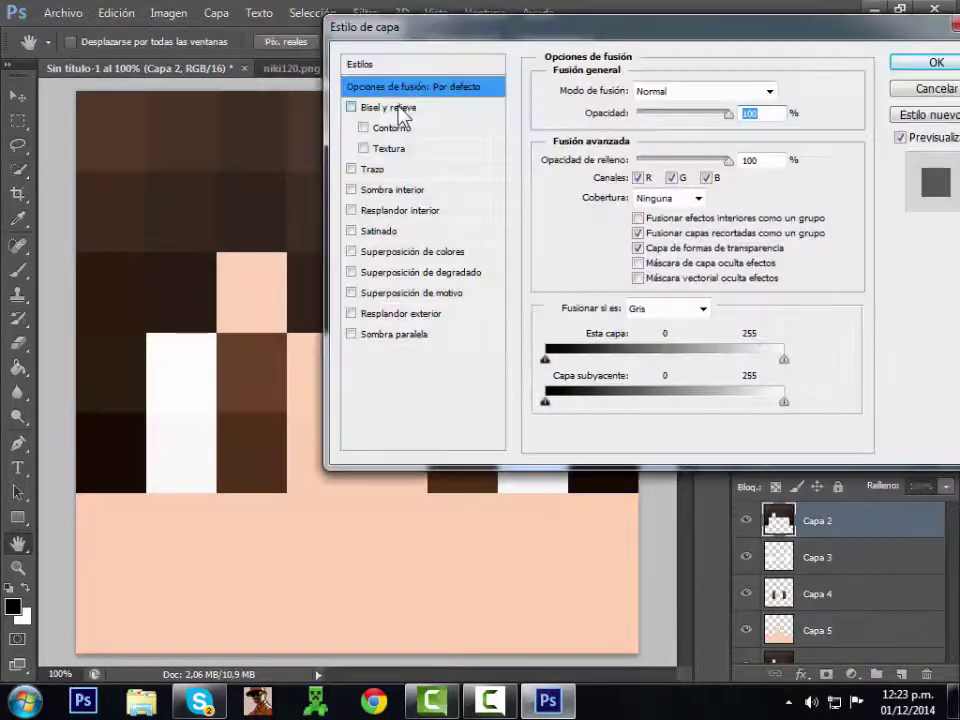
pyautogui.click(398, 108)
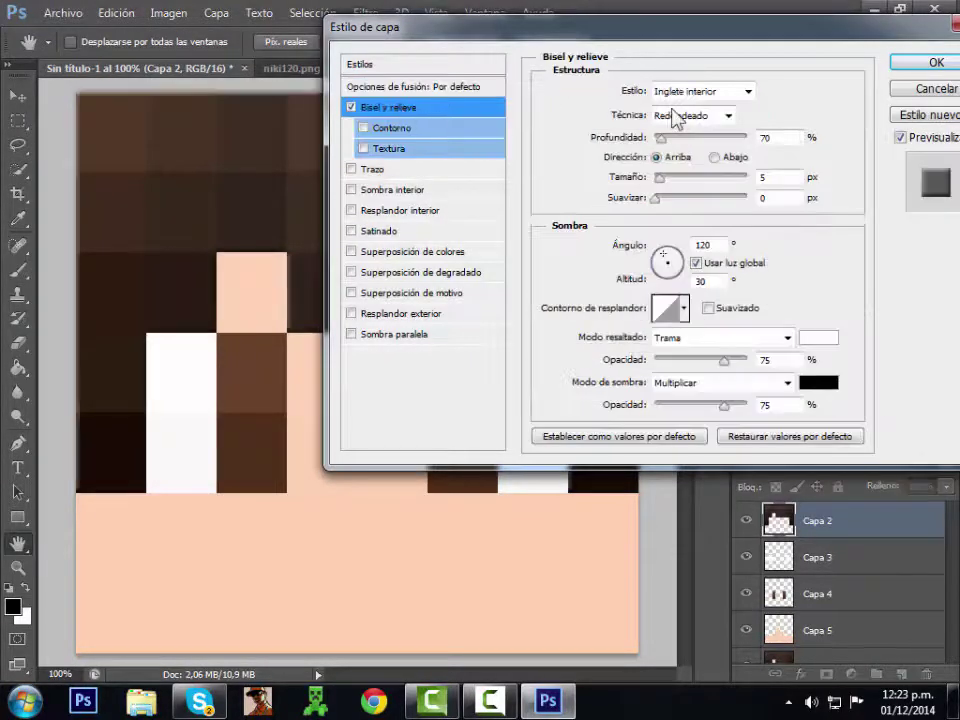
pyautogui.moveTo(662, 142); pyautogui.dragTo(757, 145)
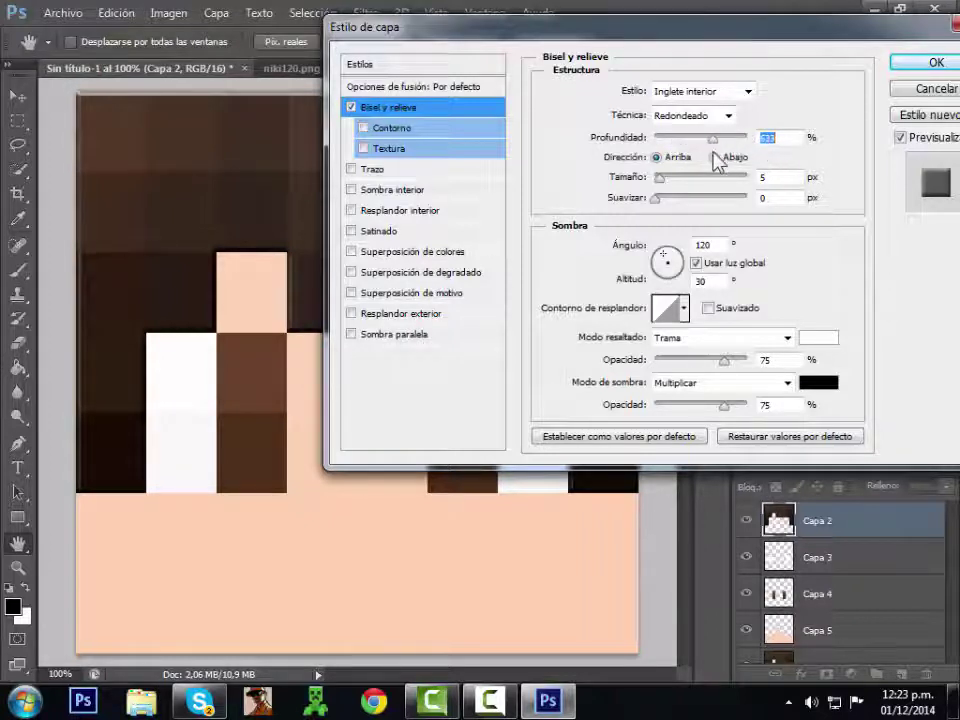
pyautogui.moveTo(659, 178); pyautogui.dragTo(793, 209)
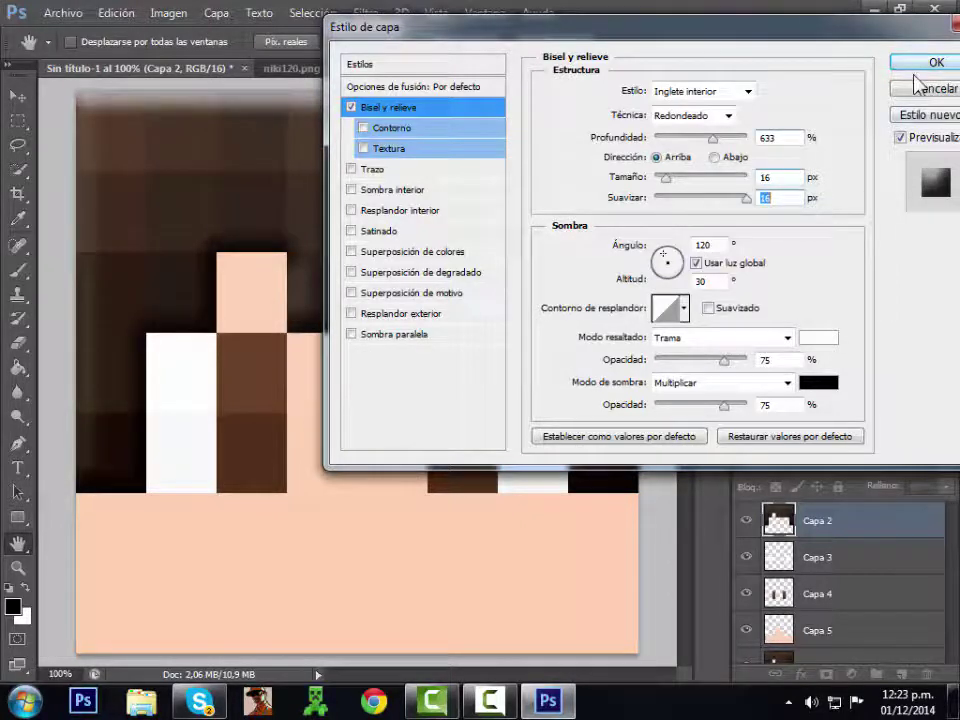
pyautogui.click(920, 64)
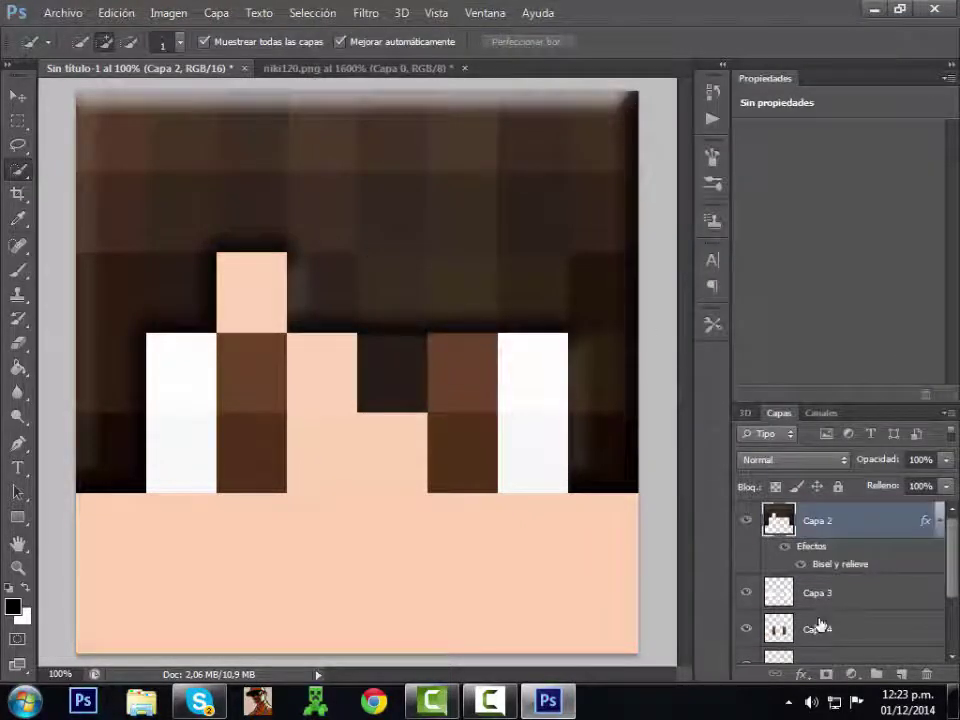
# Give Capa 3 a Bevel and Emboss with 551% depth and 10 px size.
pyautogui.click(851, 592)
pyautogui.rightClick(851, 596)
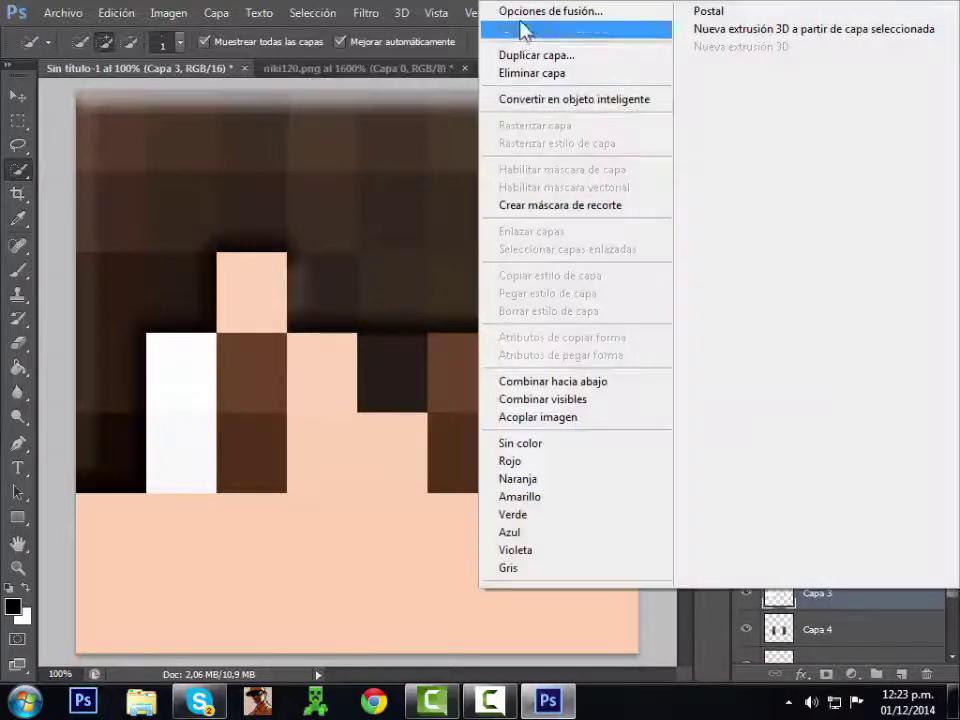
pyautogui.click(535, 22)
pyautogui.click(395, 108)
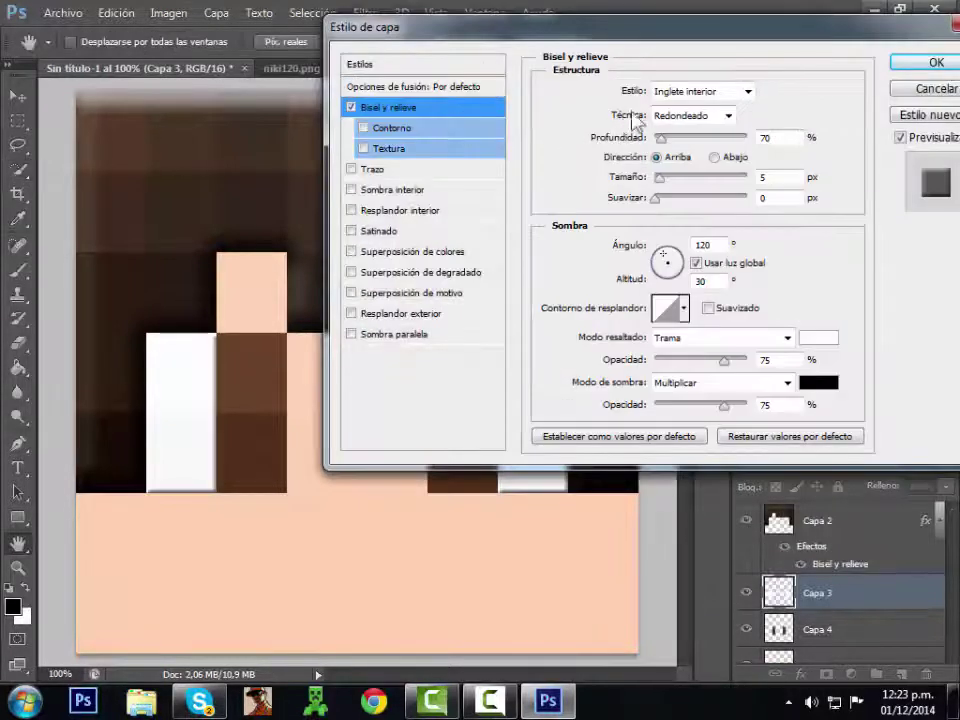
pyautogui.moveTo(661, 138); pyautogui.dragTo(705, 138)
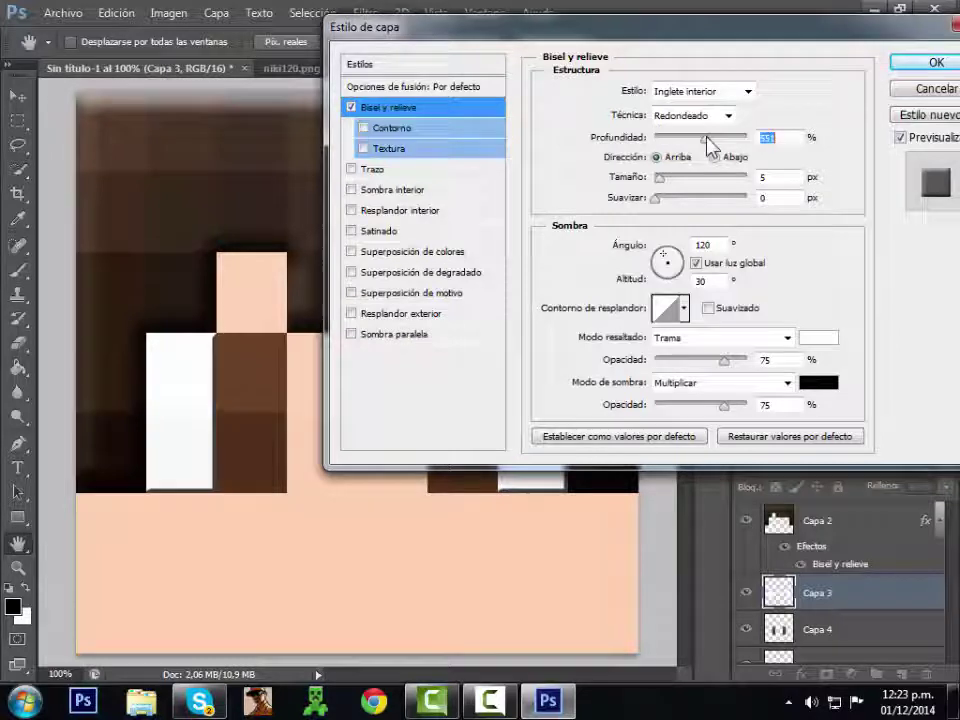
pyautogui.moveTo(660, 177); pyautogui.dragTo(760, 198)
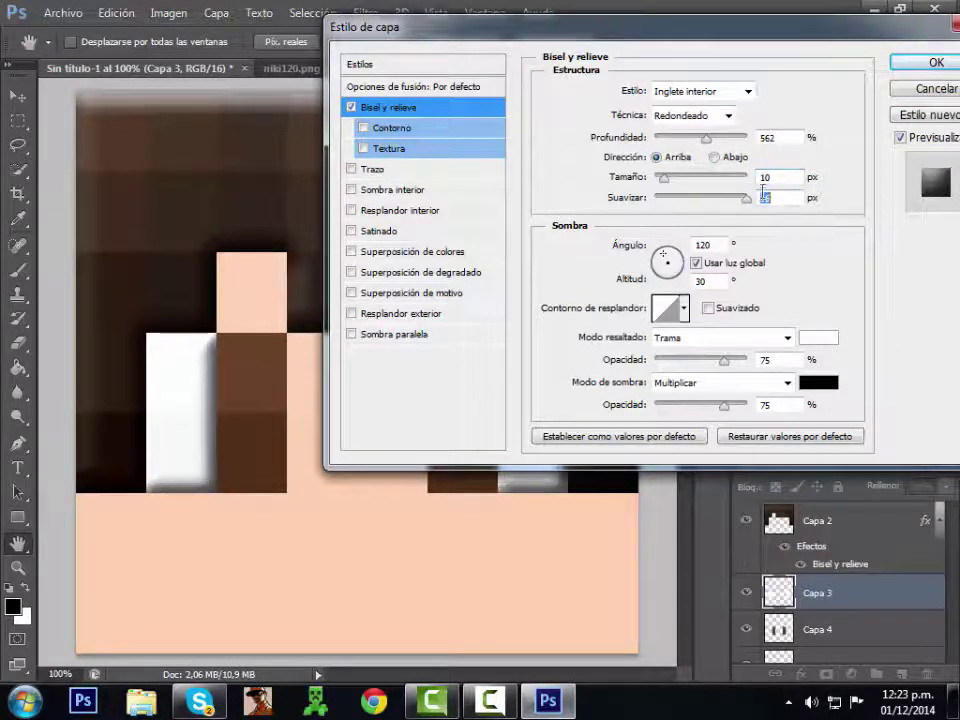
pyautogui.click(914, 66)
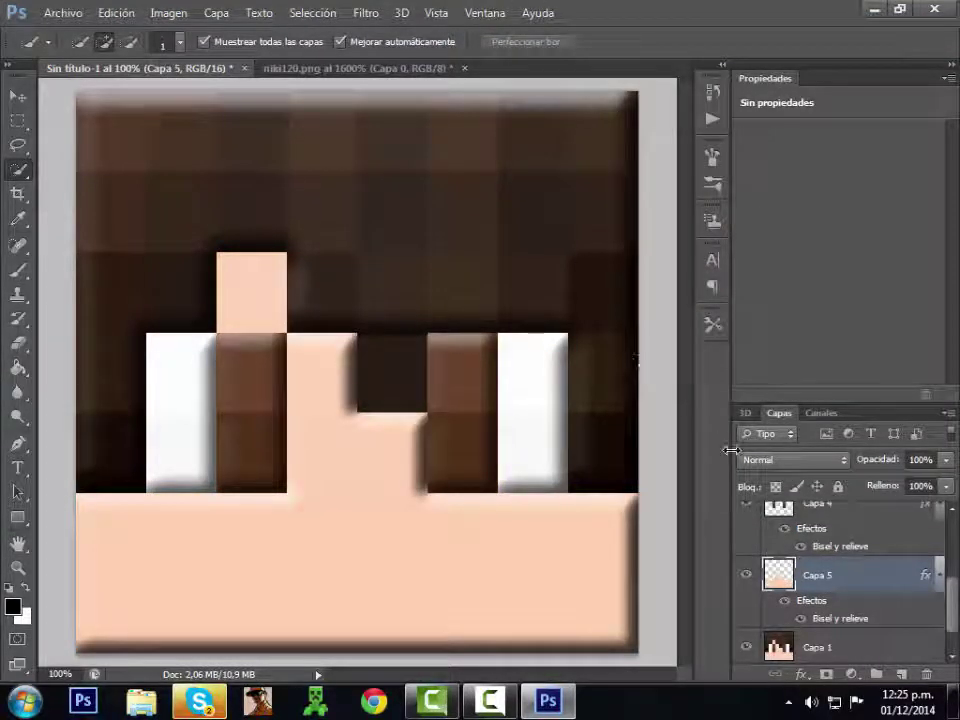
# Increase the bevel size on the skin layer Capa 5 to 57 px.
pyautogui.click(819, 650)
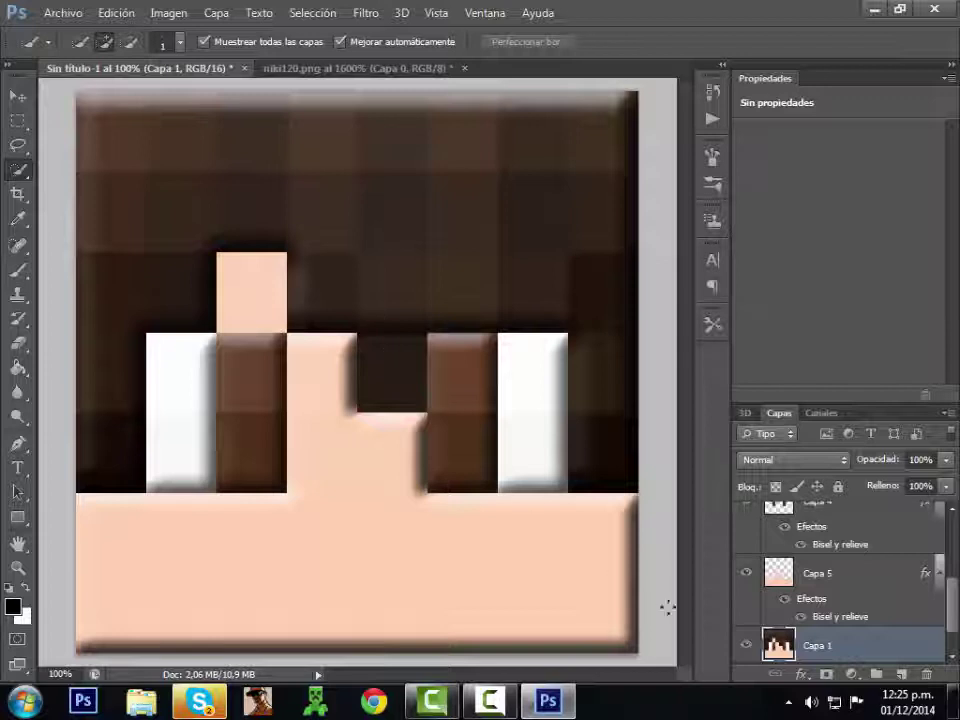
pyautogui.rightClick(783, 588)
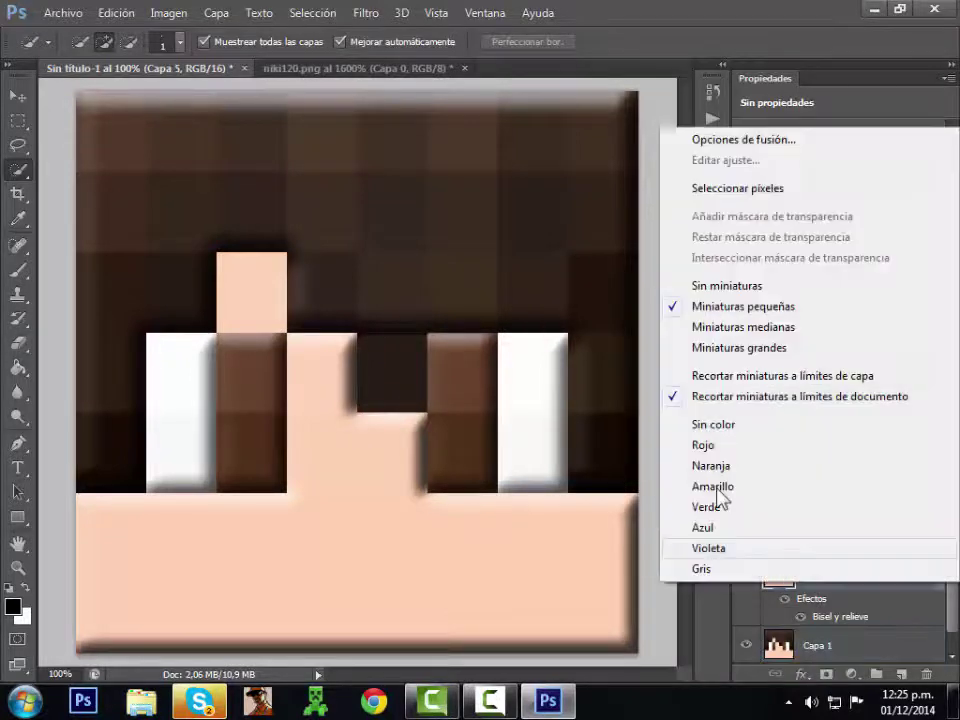
pyautogui.click(740, 145)
pyautogui.click(405, 107)
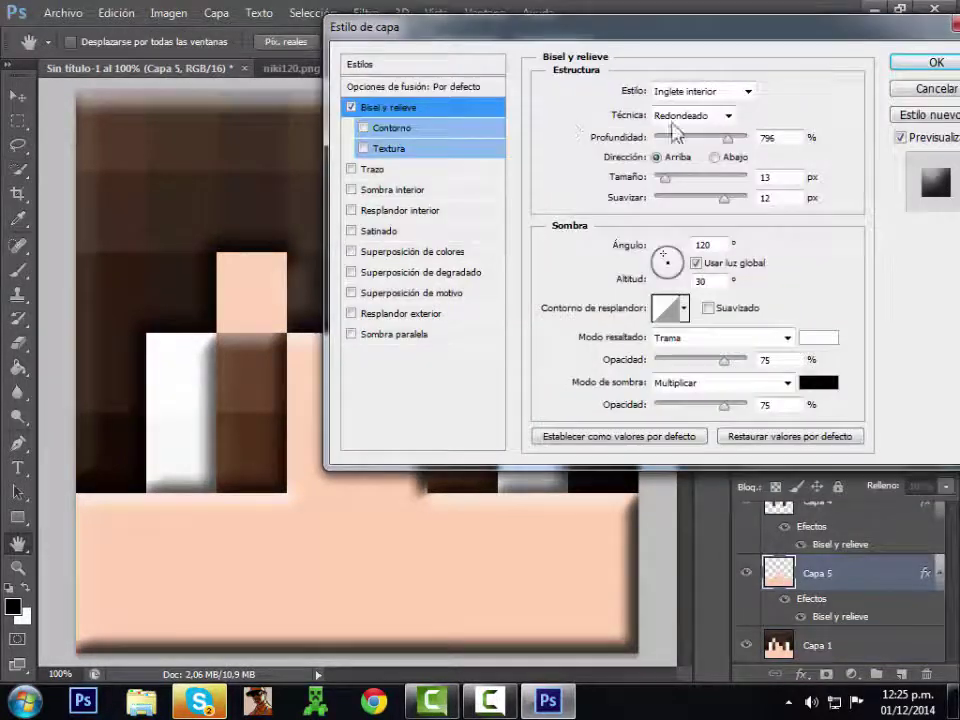
pyautogui.moveTo(666, 178)
pyautogui.mouseDown()
pyautogui.moveTo(683, 180)
pyautogui.moveTo(671, 186)
pyautogui.mouseUp()
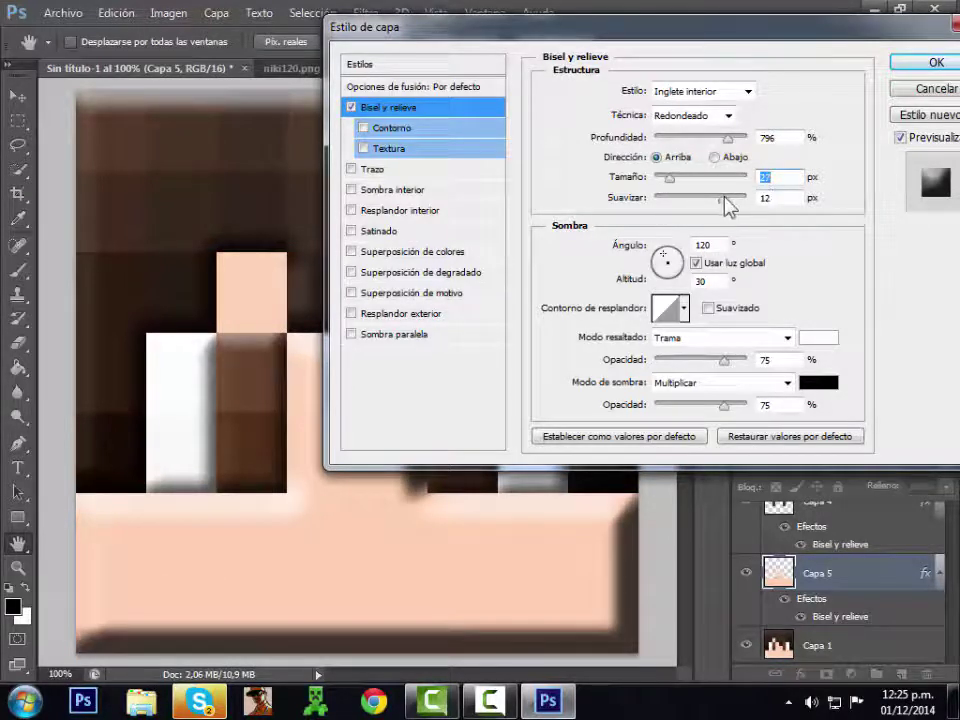
pyautogui.click(936, 63)
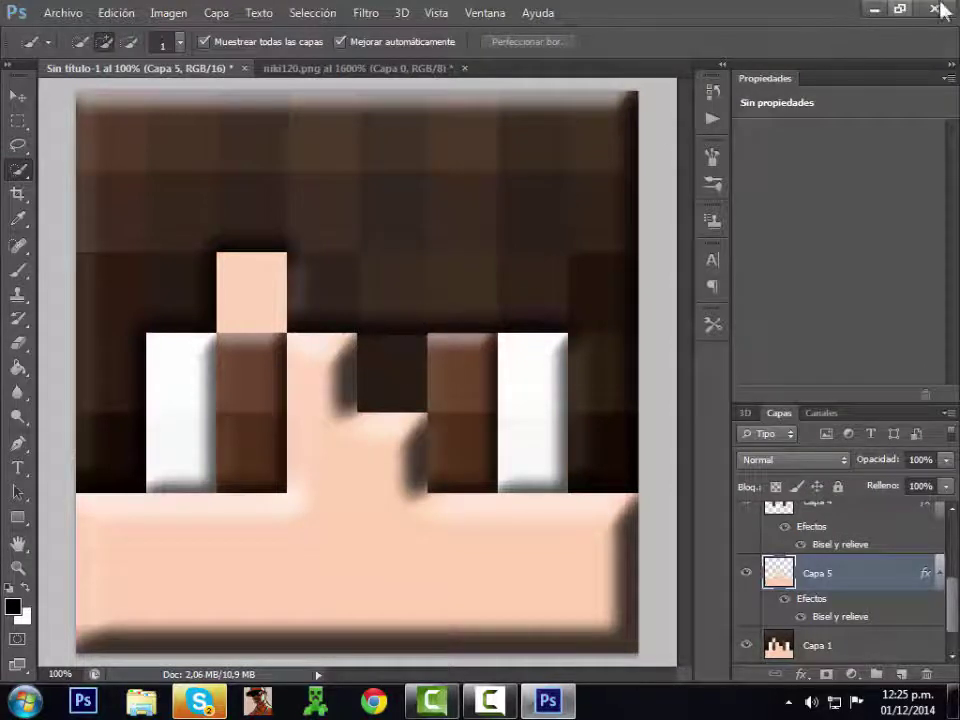
# Quit Photoshop with Ctrl+Q, agreeing to save both niki120.png and the untitled face.
pyautogui.hotkey('ctrl', 'q')
pyautogui.click(385, 278)
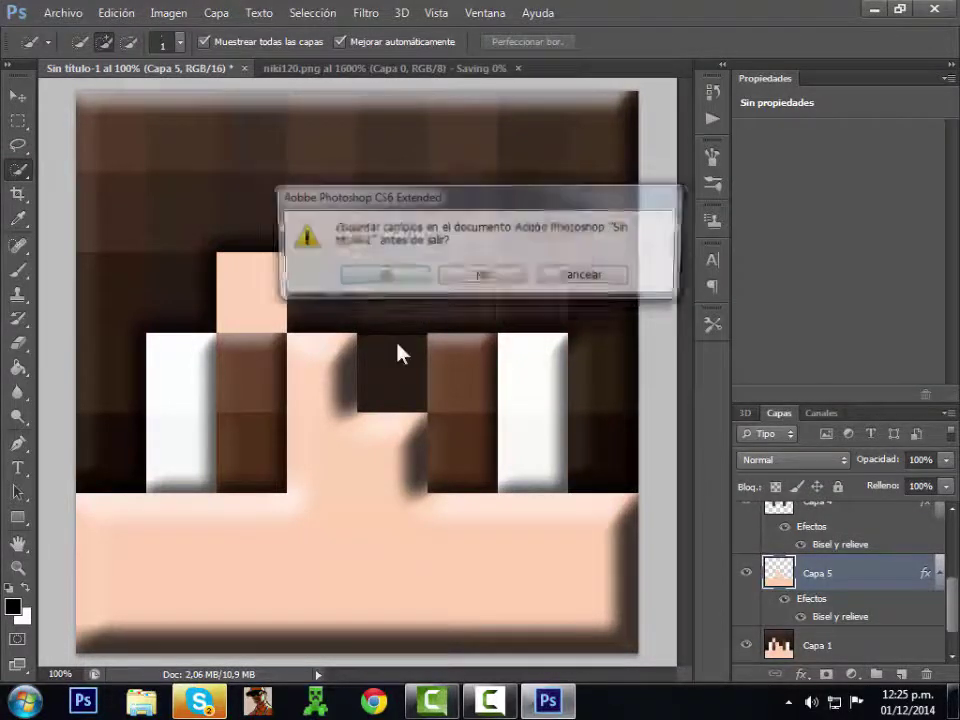
pyautogui.click(385, 278)
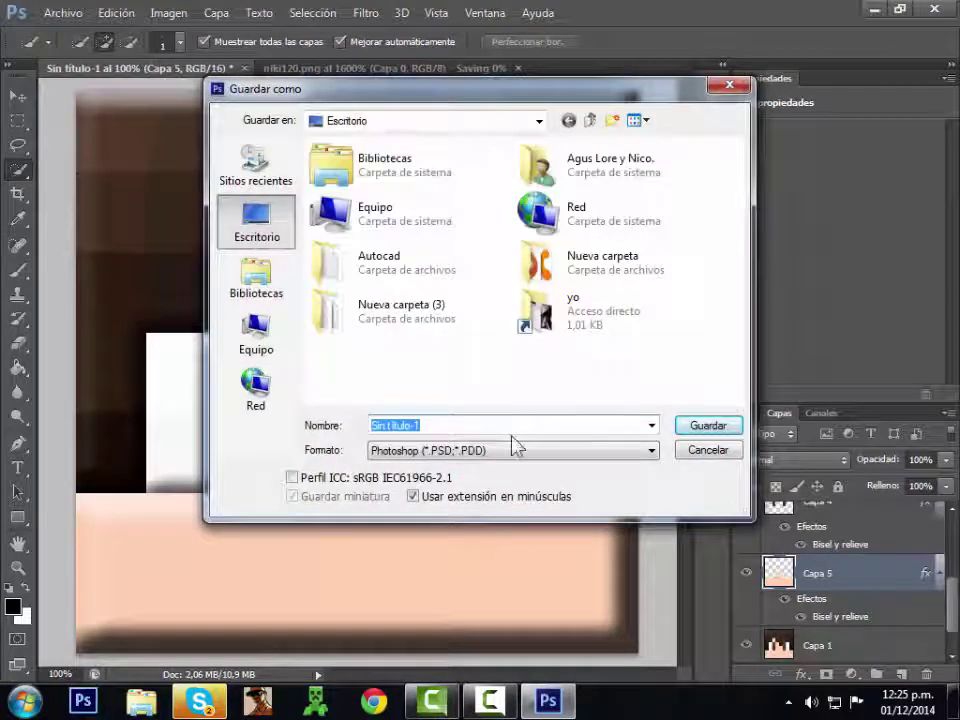
# Save the face as TIFF Sin título-1.tif in the Imágenes library with default TIFF options.
pyautogui.click(518, 451)
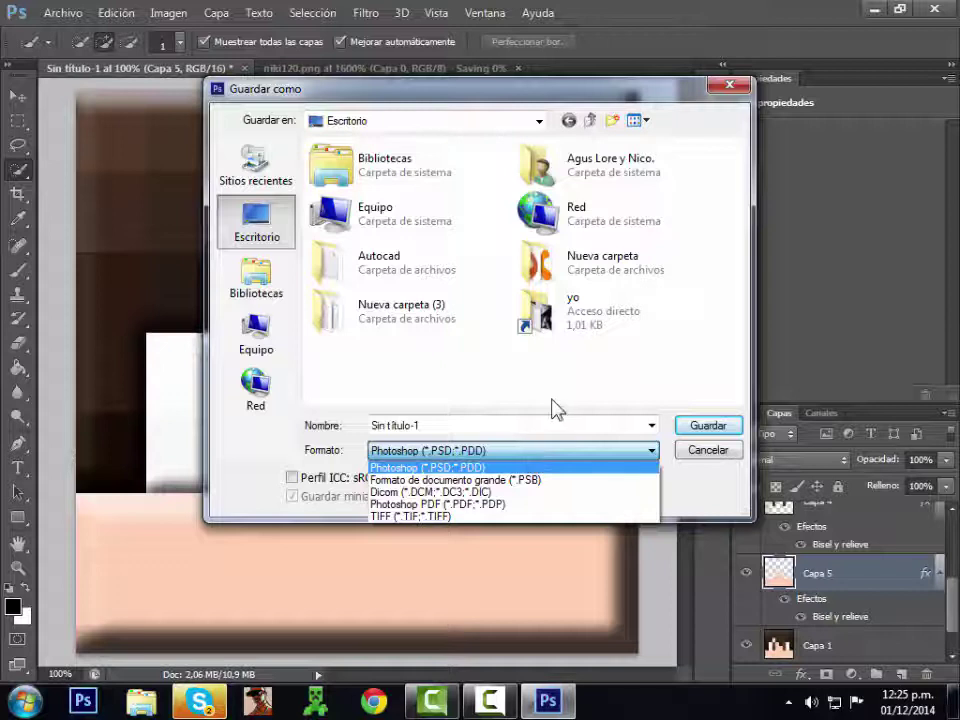
pyautogui.press('Down')
pyautogui.press('Down')
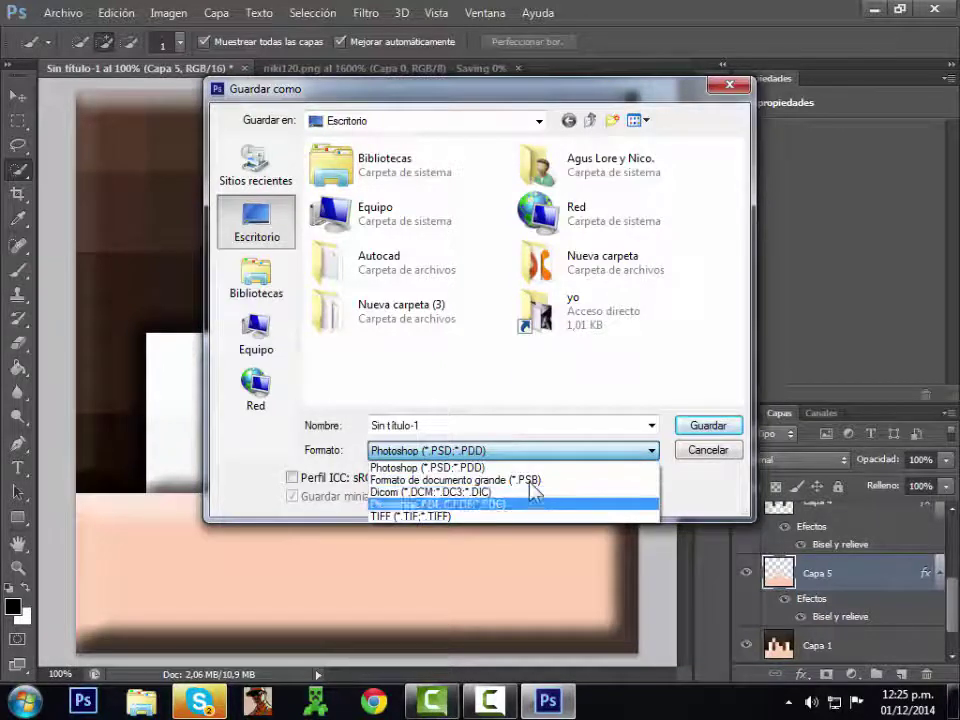
pyautogui.press('Down')
pyautogui.press('Return')
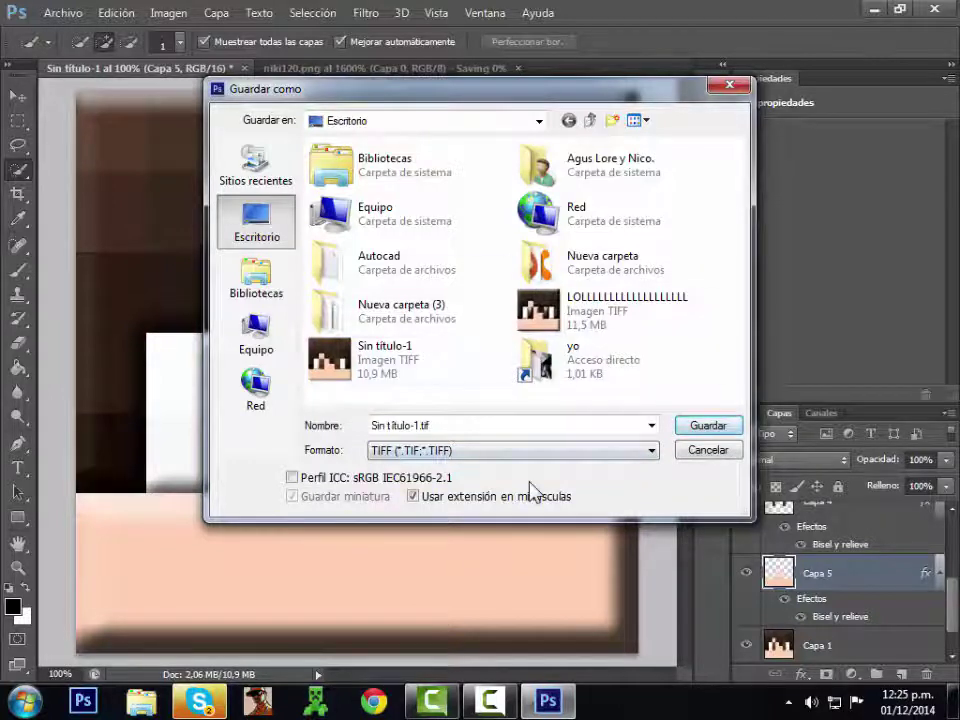
pyautogui.press('Return')
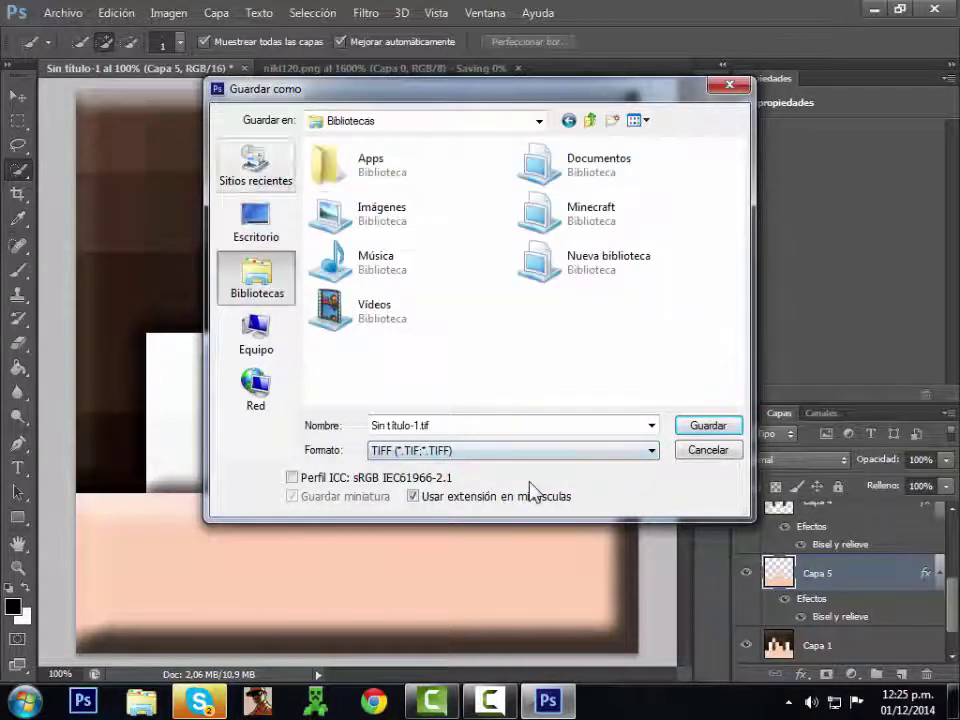
pyautogui.press('Return')
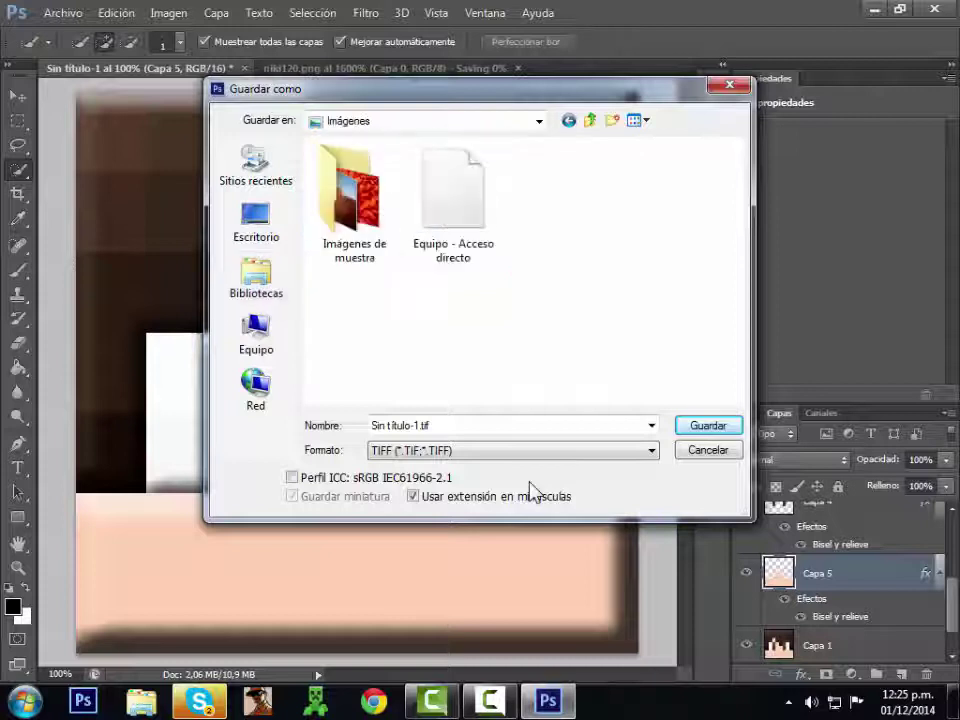
pyautogui.press('Return')
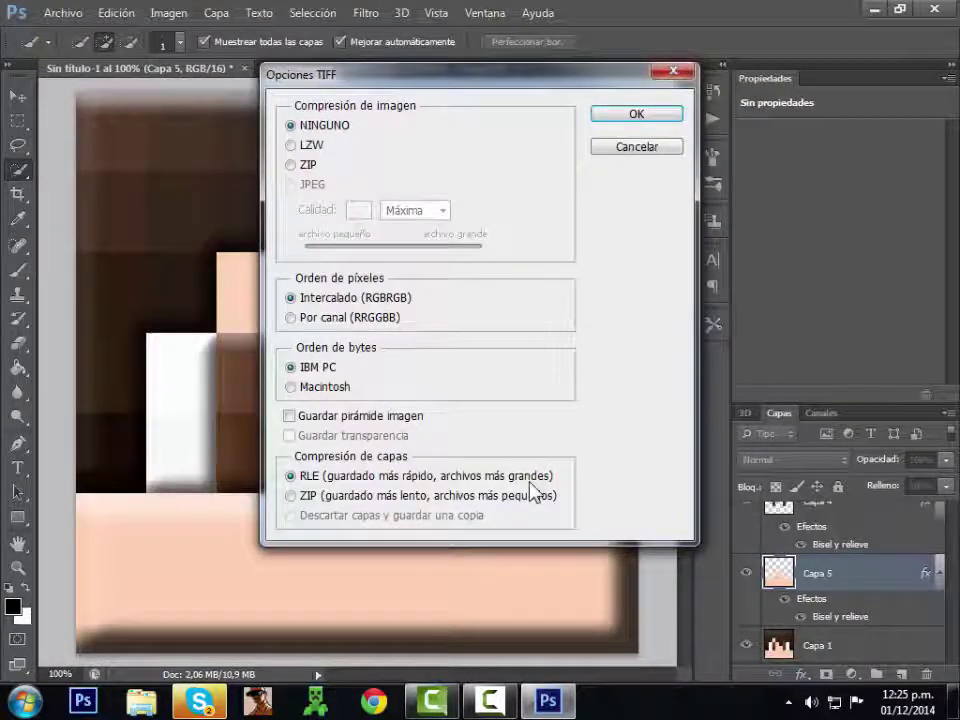
pyautogui.press('Return')
pyautogui.hotkey('ctrl', 'q')
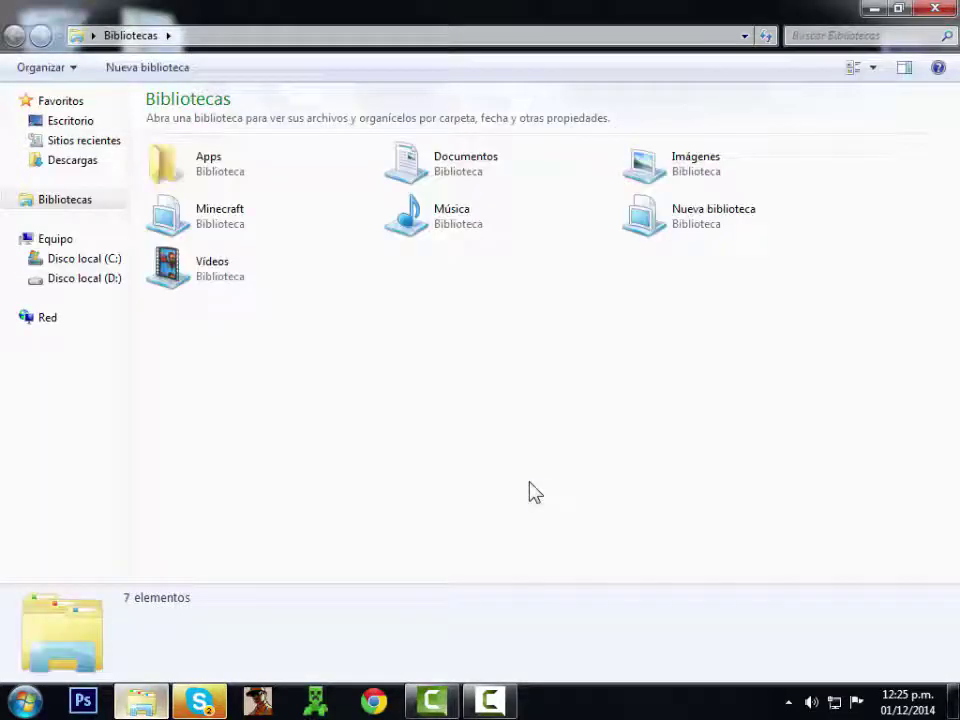
# View Sin título-1 from the Imágenes library in the photo viewer, then close the viewer.
pyautogui.press('i')
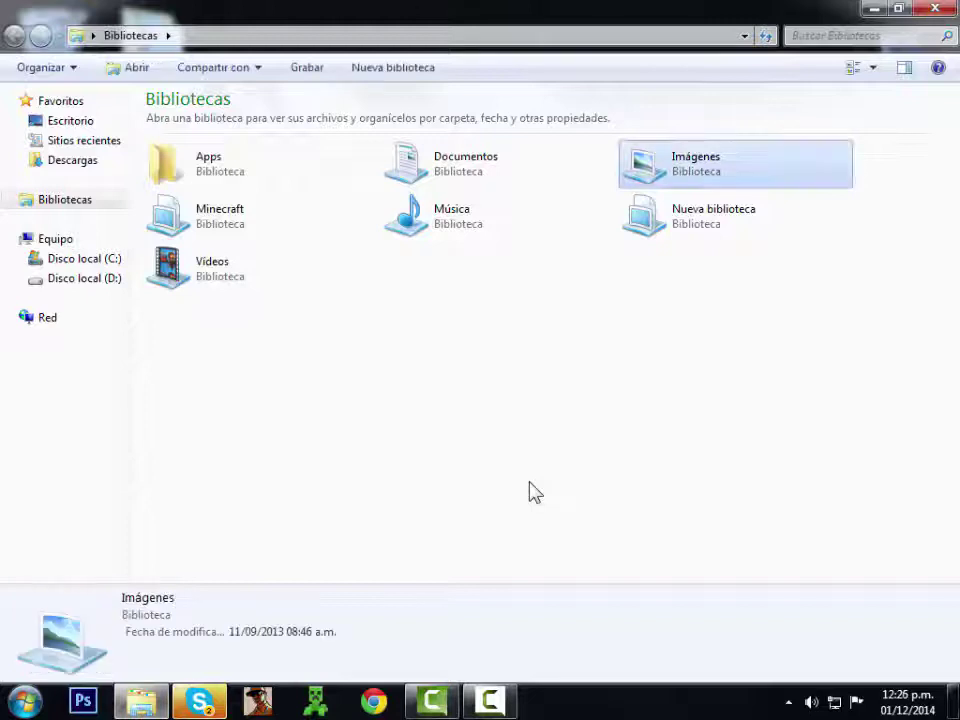
pyautogui.press('Return')
pyautogui.press('s')
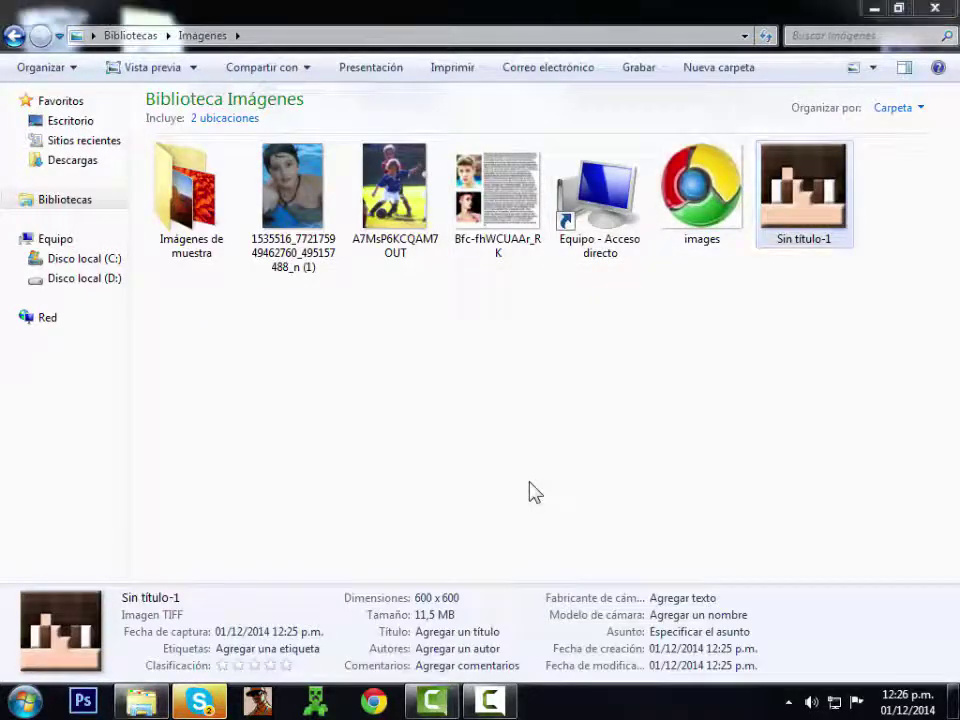
pyautogui.press('Return')
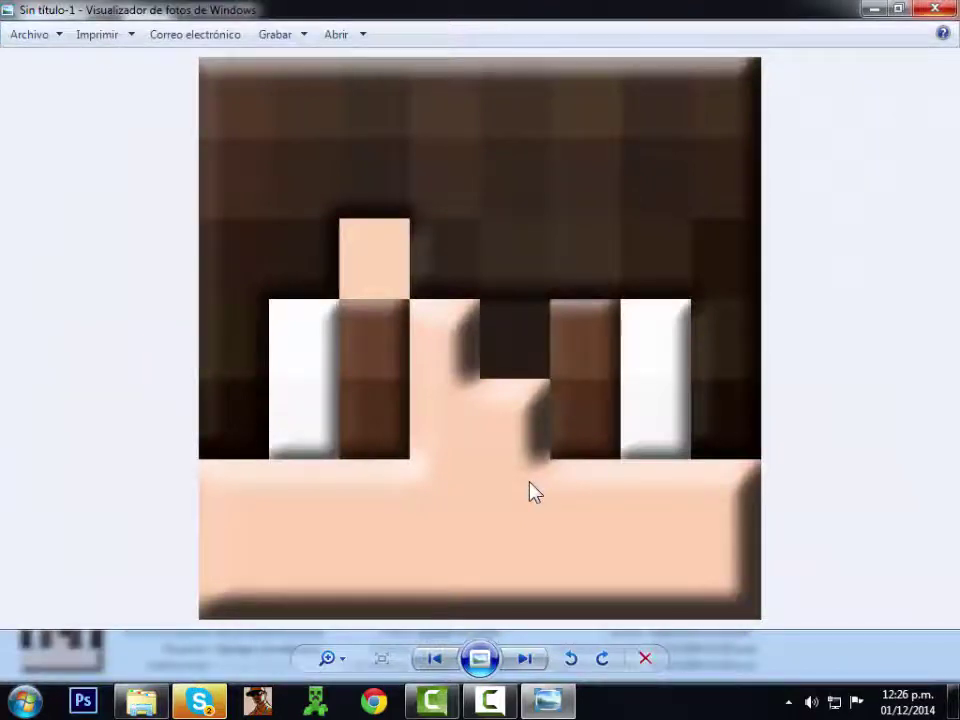
pyautogui.press('Escape')
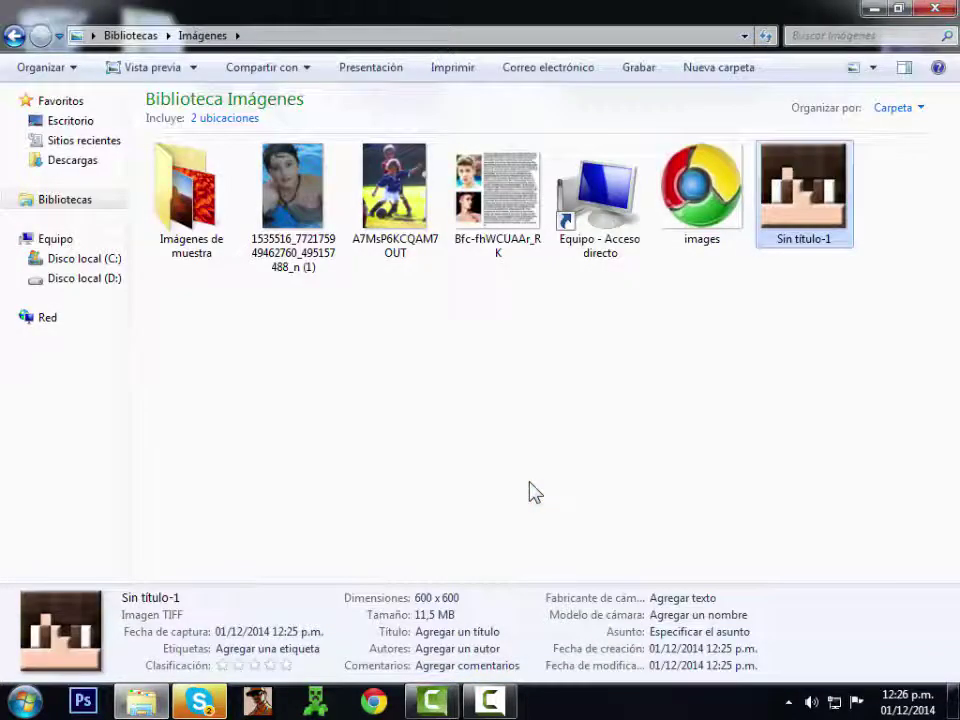